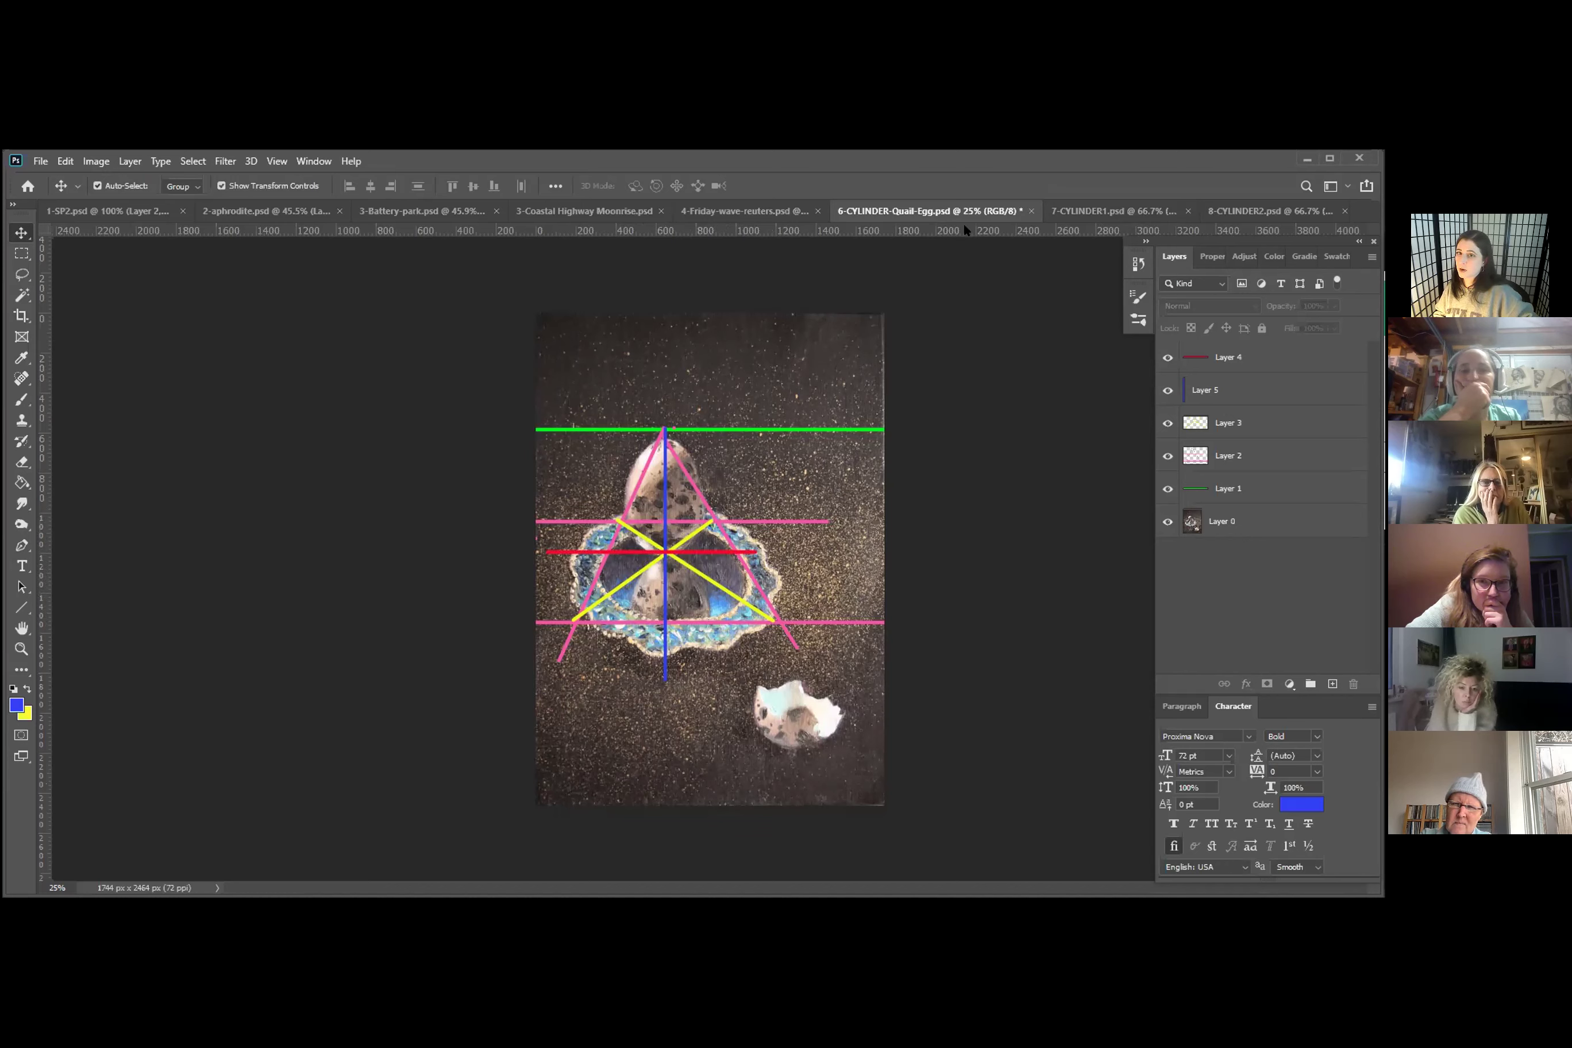
Switch to the 7-CYLINDER1.psd document and briefly show Layer 4's magenta horizontal lines over the mug
{"action": "left_click", "coordinate": [1053, 216]}
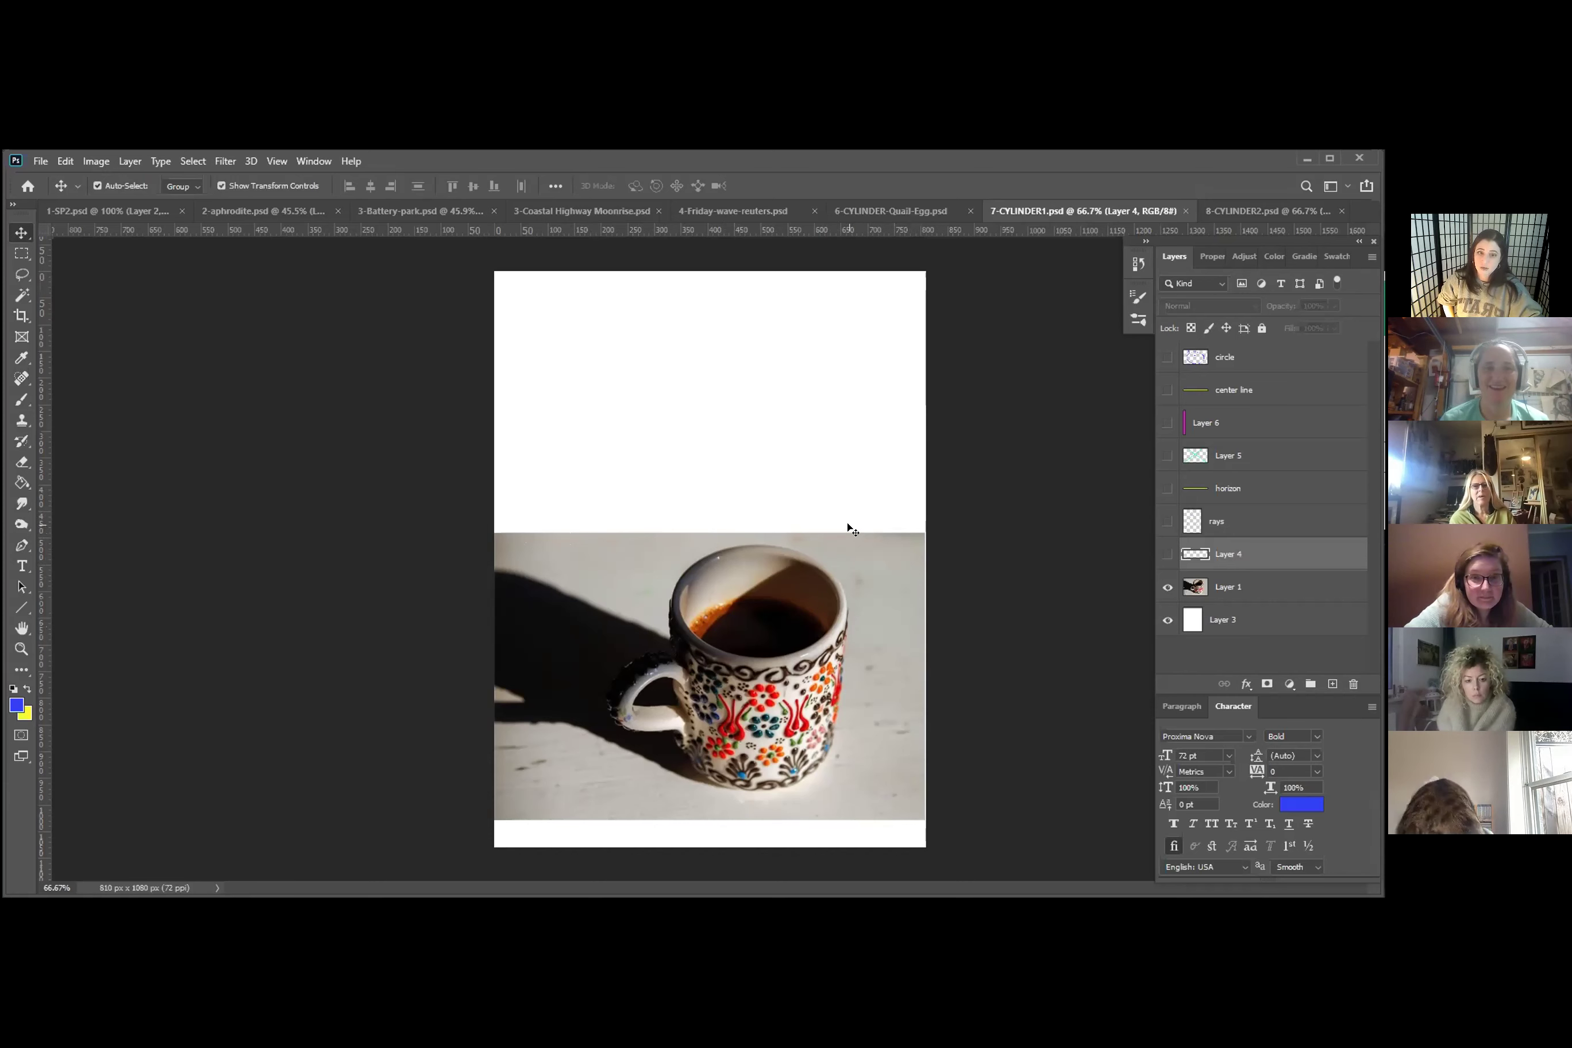
{"action": "left_click", "coordinate": [1166, 554]}
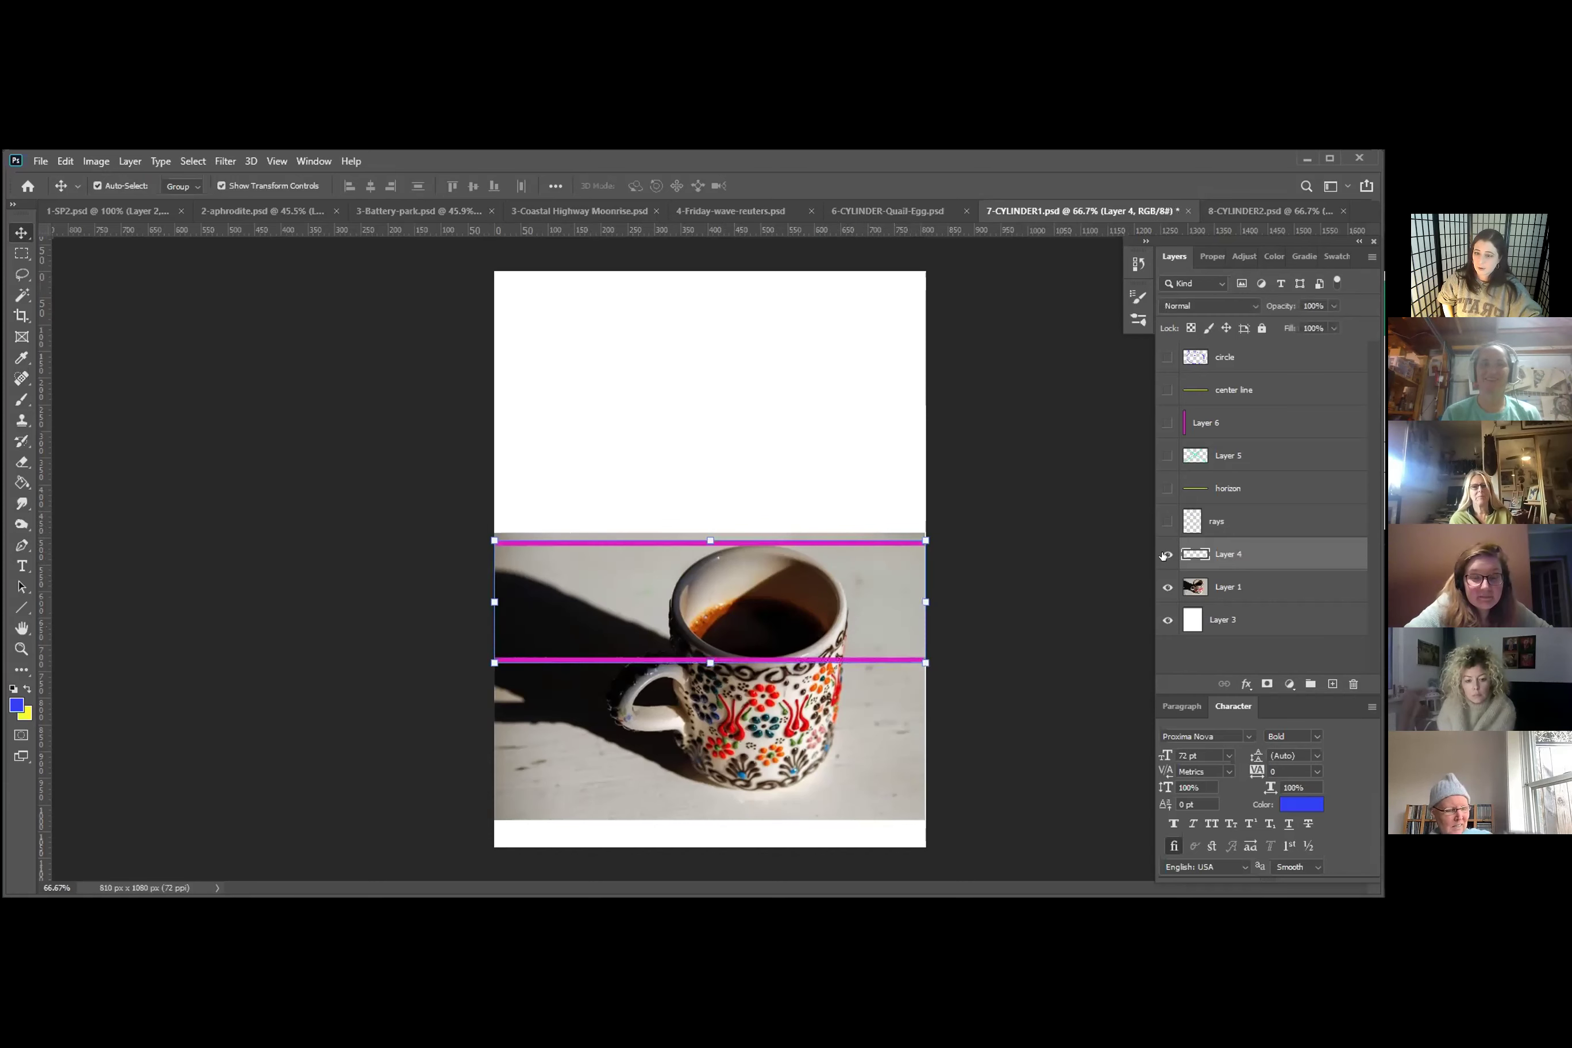
{"action": "left_click", "coordinate": [1166, 554]}
Place the horizon layer directly above Layer 1, preview its line, and return the layer to its spot above rays
{"action": "left_click_drag", "start_coordinate": [1255, 492], "coordinate": [1164, 565]}
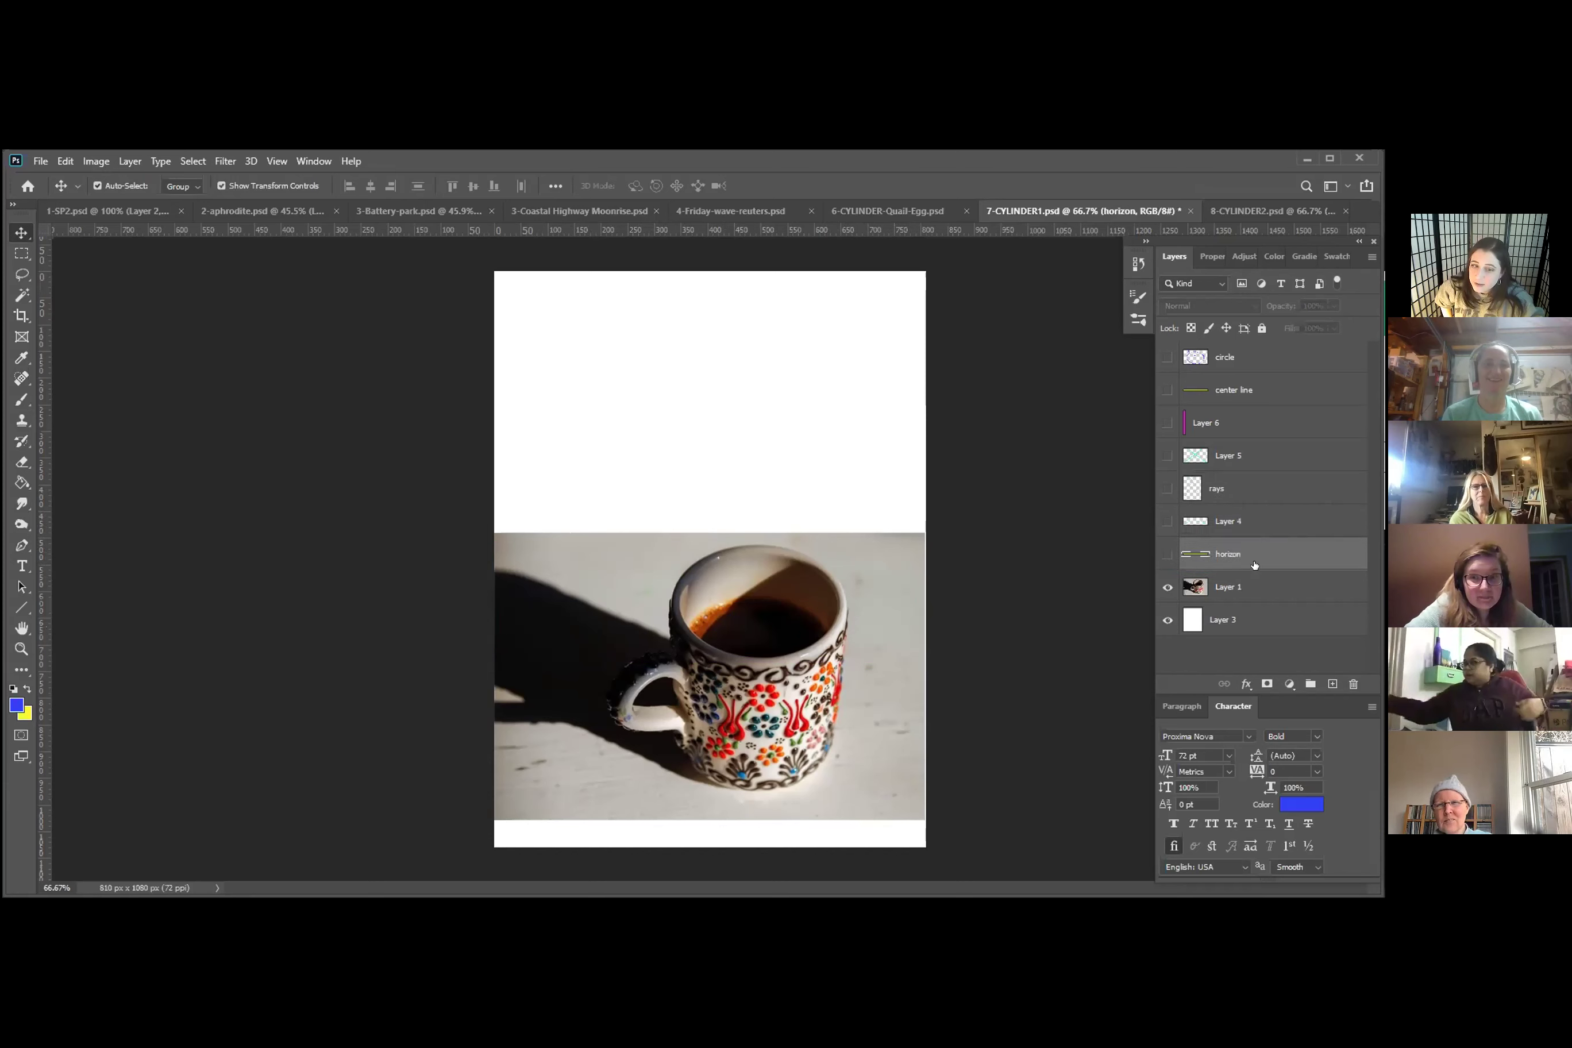
{"action": "left_click", "coordinate": [1166, 555]}
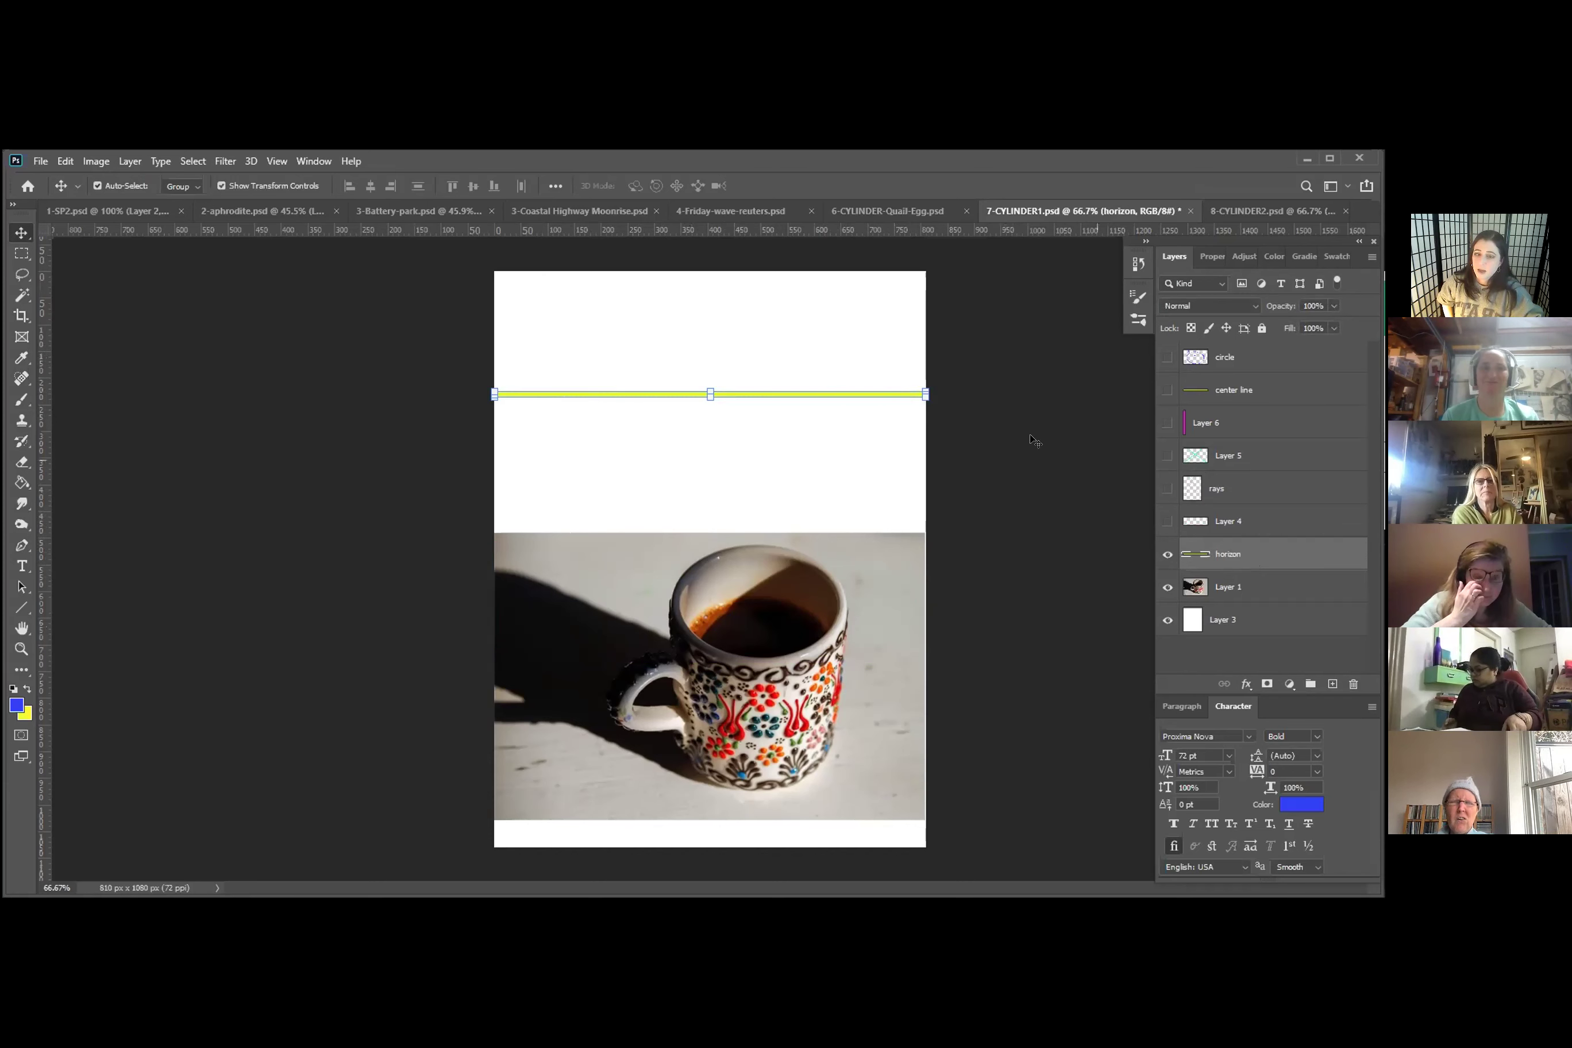
{"action": "left_click", "coordinate": [1166, 555]}
{"action": "key", "text": "ctrl+]"}
{"action": "key", "text": "ctrl+]"}
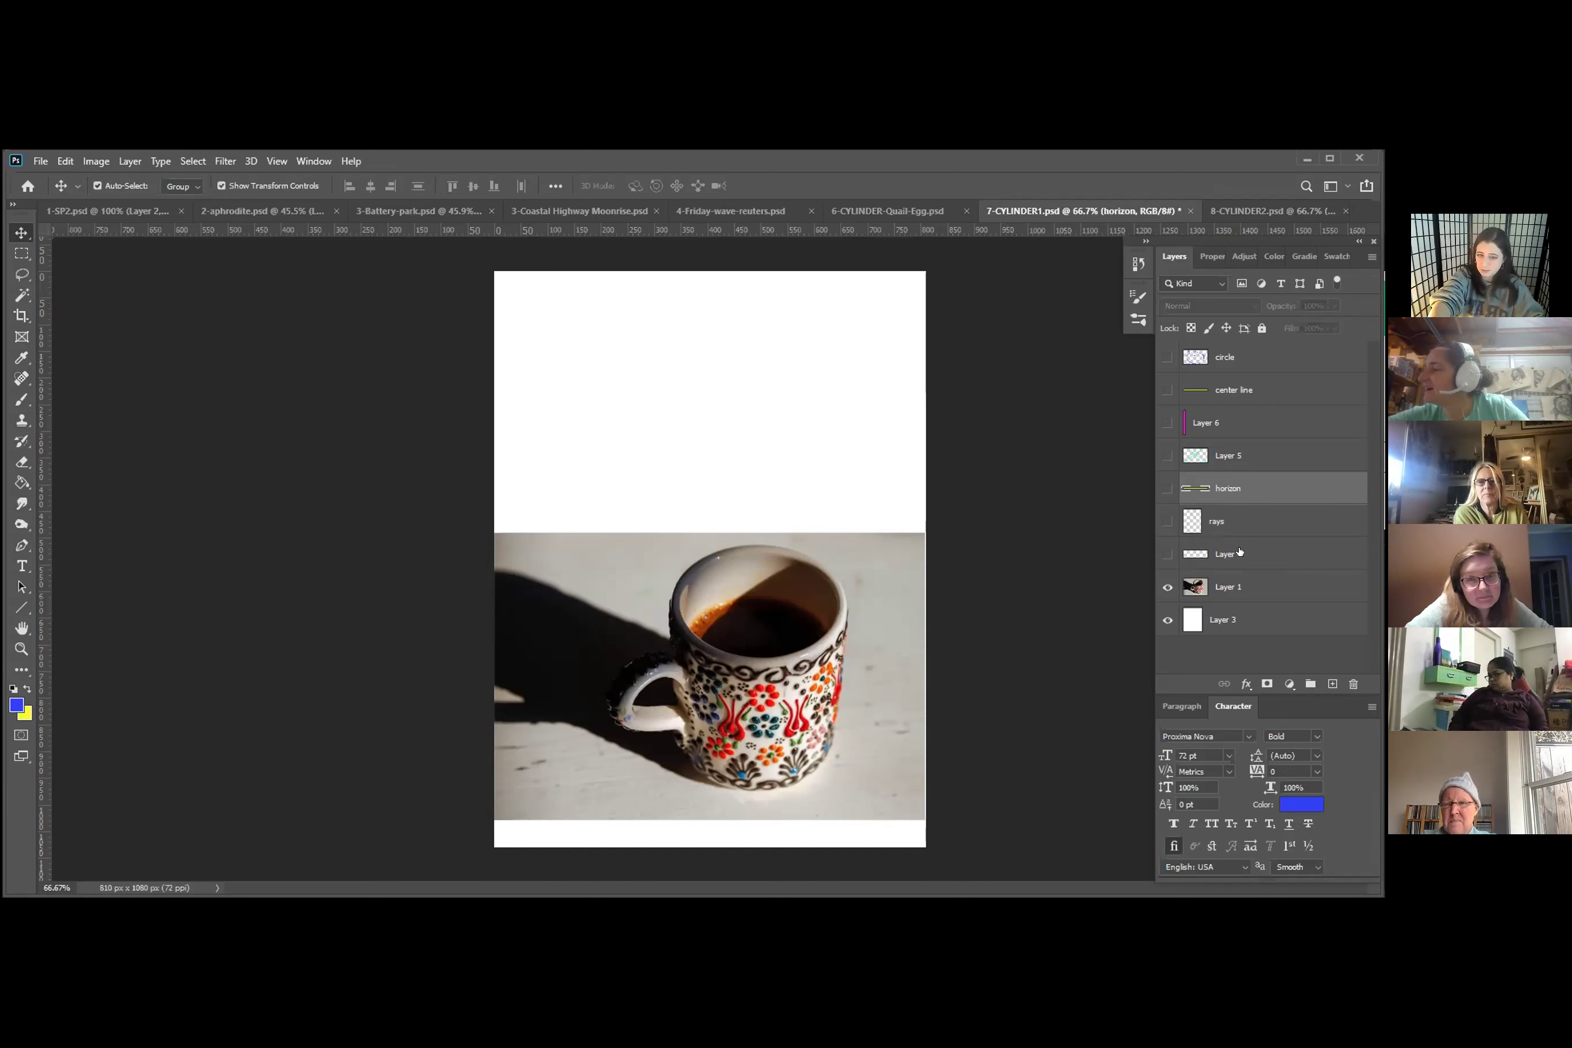
Select Layer 4 and show the Layer 4, rays and horizon layers over the mug photo
{"action": "left_click", "coordinate": [1200, 555]}
{"action": "left_click", "coordinate": [1166, 554]}
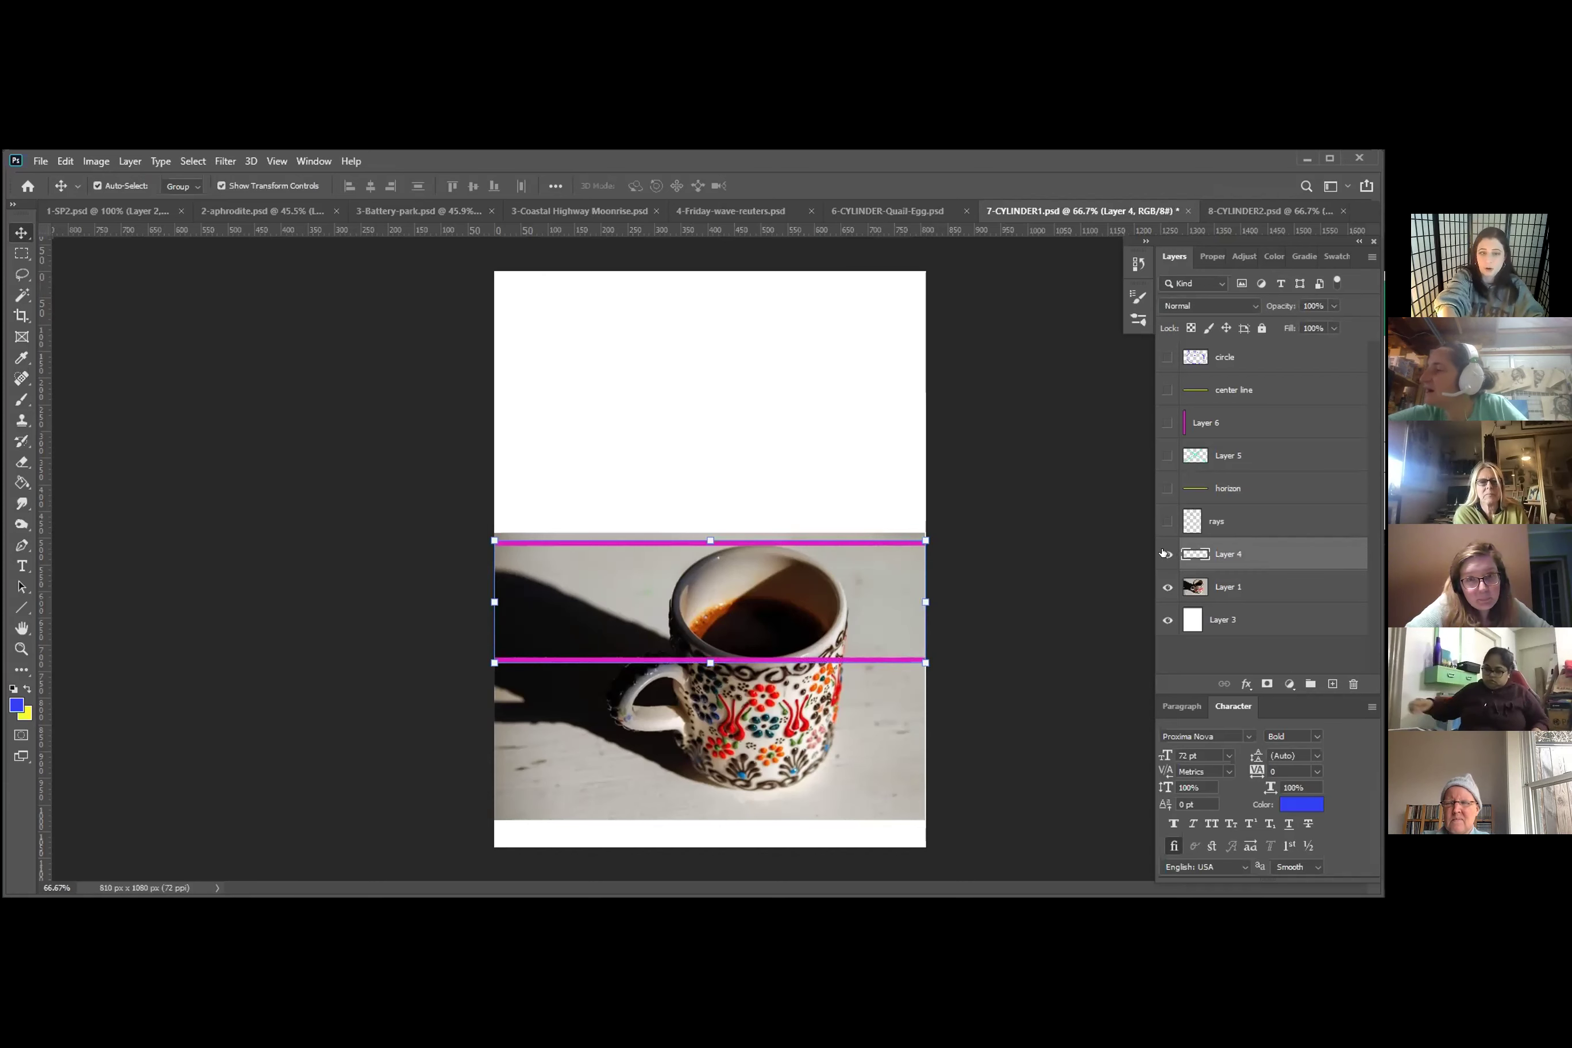
{"action": "left_click", "coordinate": [1165, 519]}
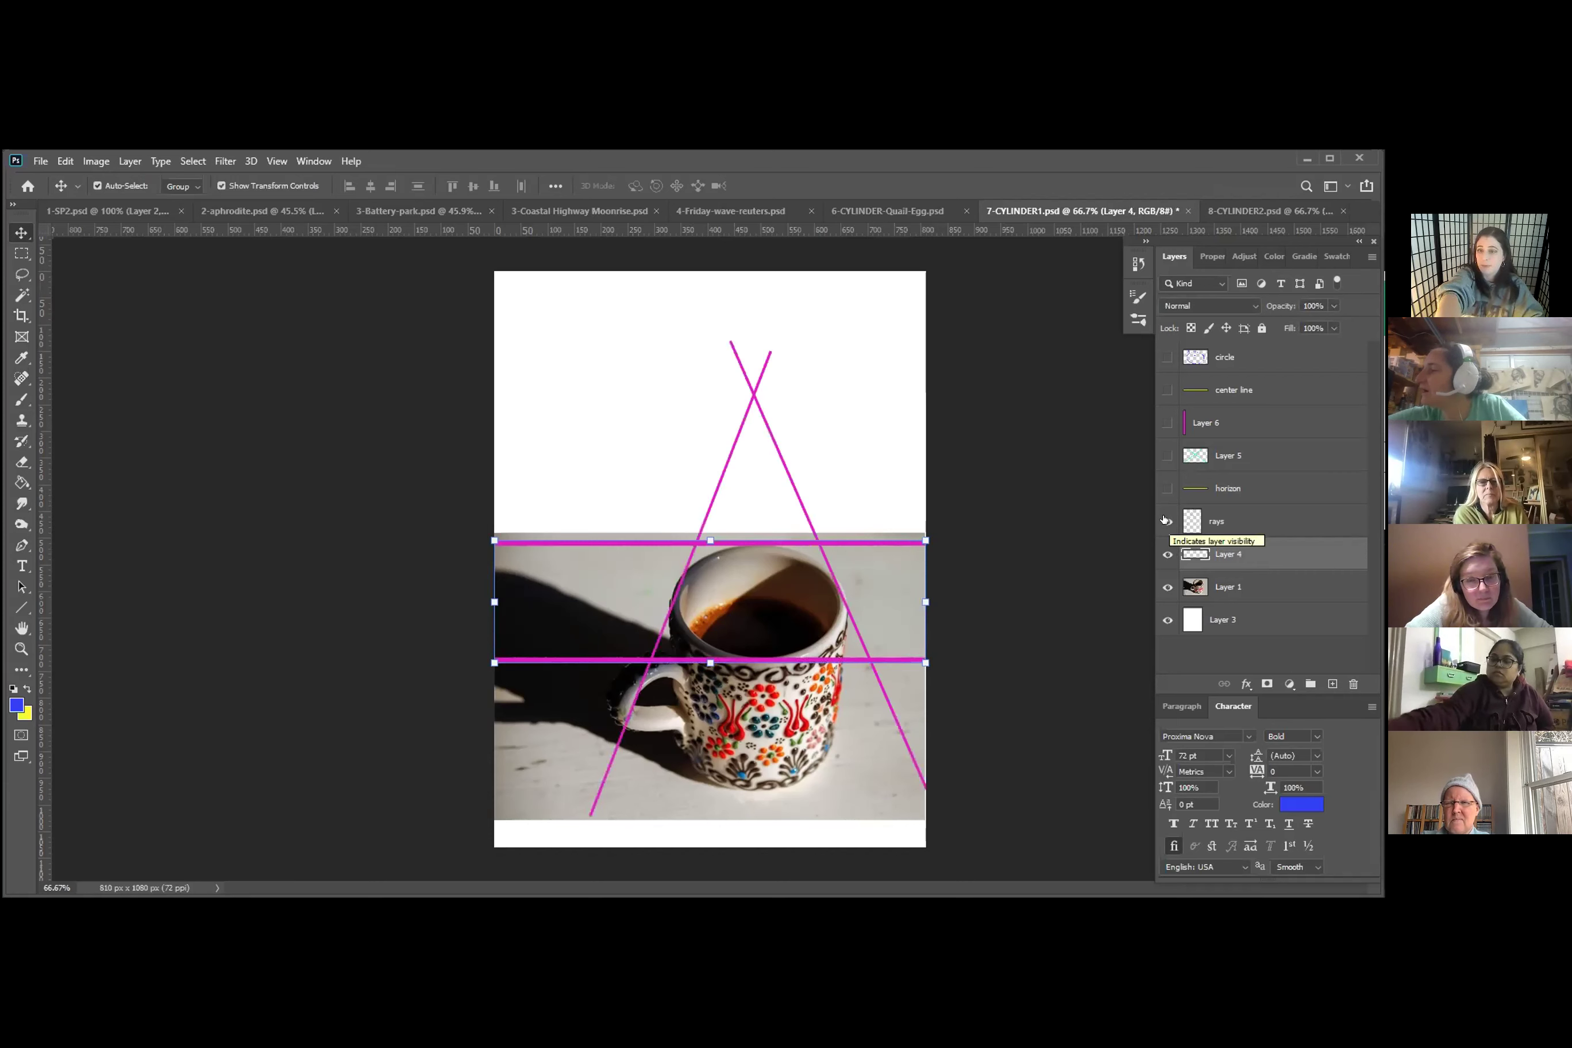
{"action": "left_click", "coordinate": [1166, 489]}
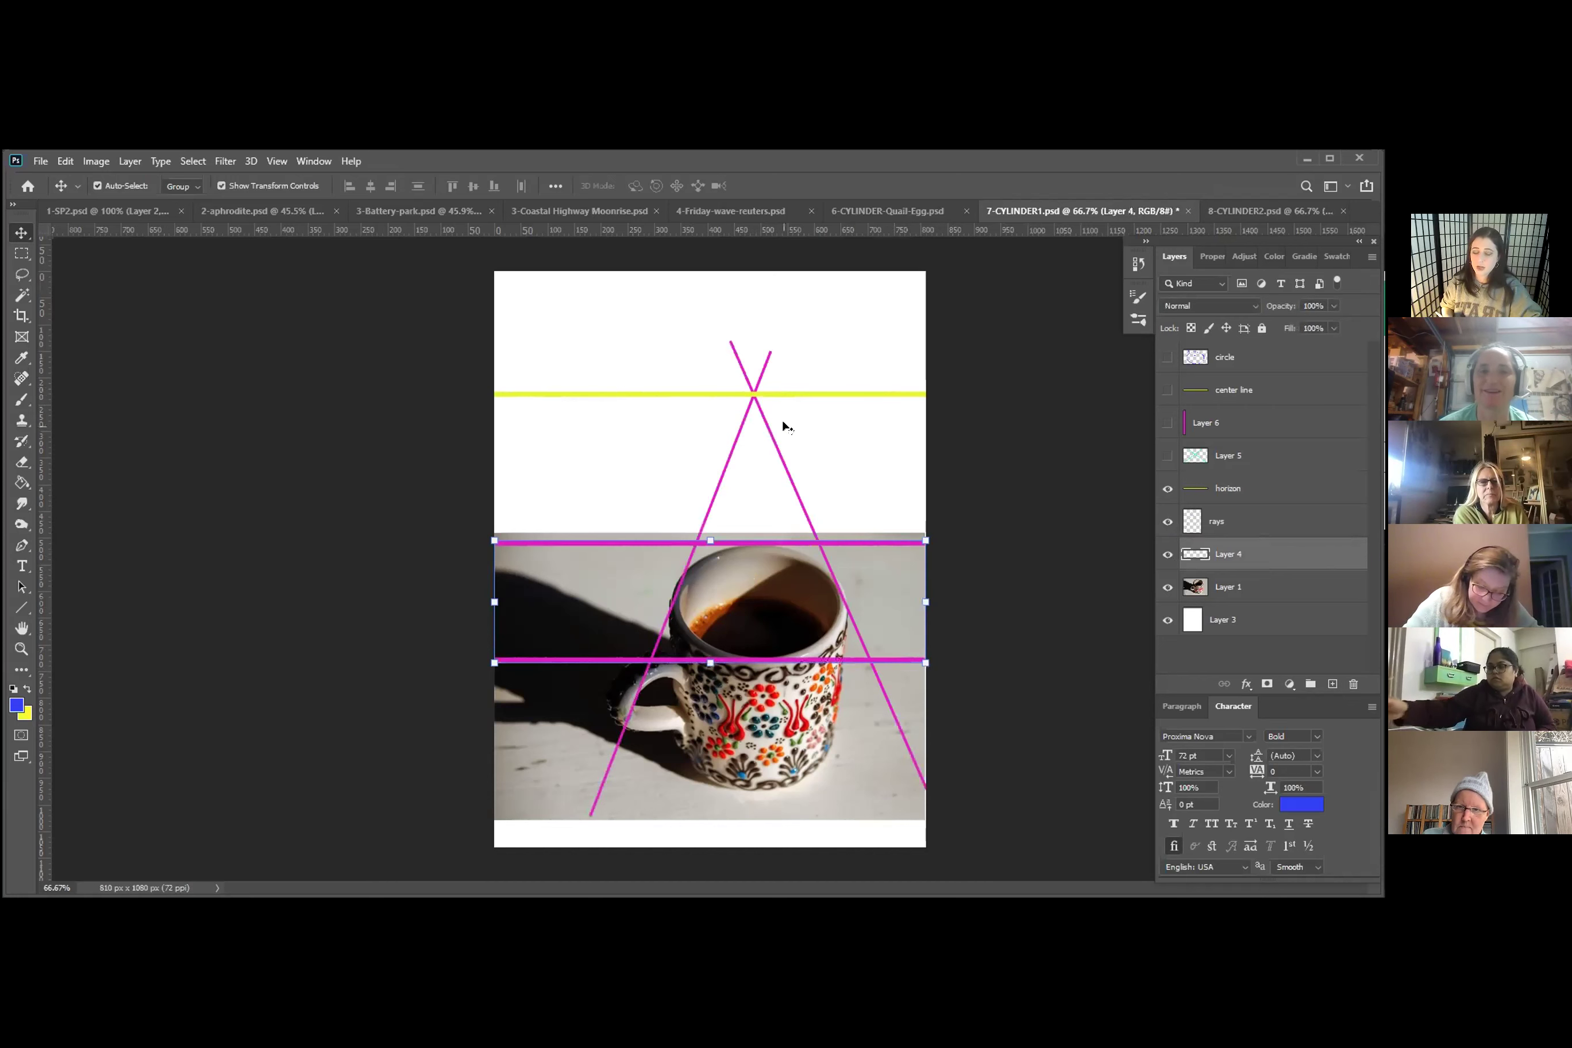
Hide the horizon, rays and Layer 4 layers to leave only the mug photo
{"action": "left_click", "coordinate": [1167, 489]}
{"action": "left_click", "coordinate": [1167, 521]}
{"action": "left_click", "coordinate": [1166, 553]}
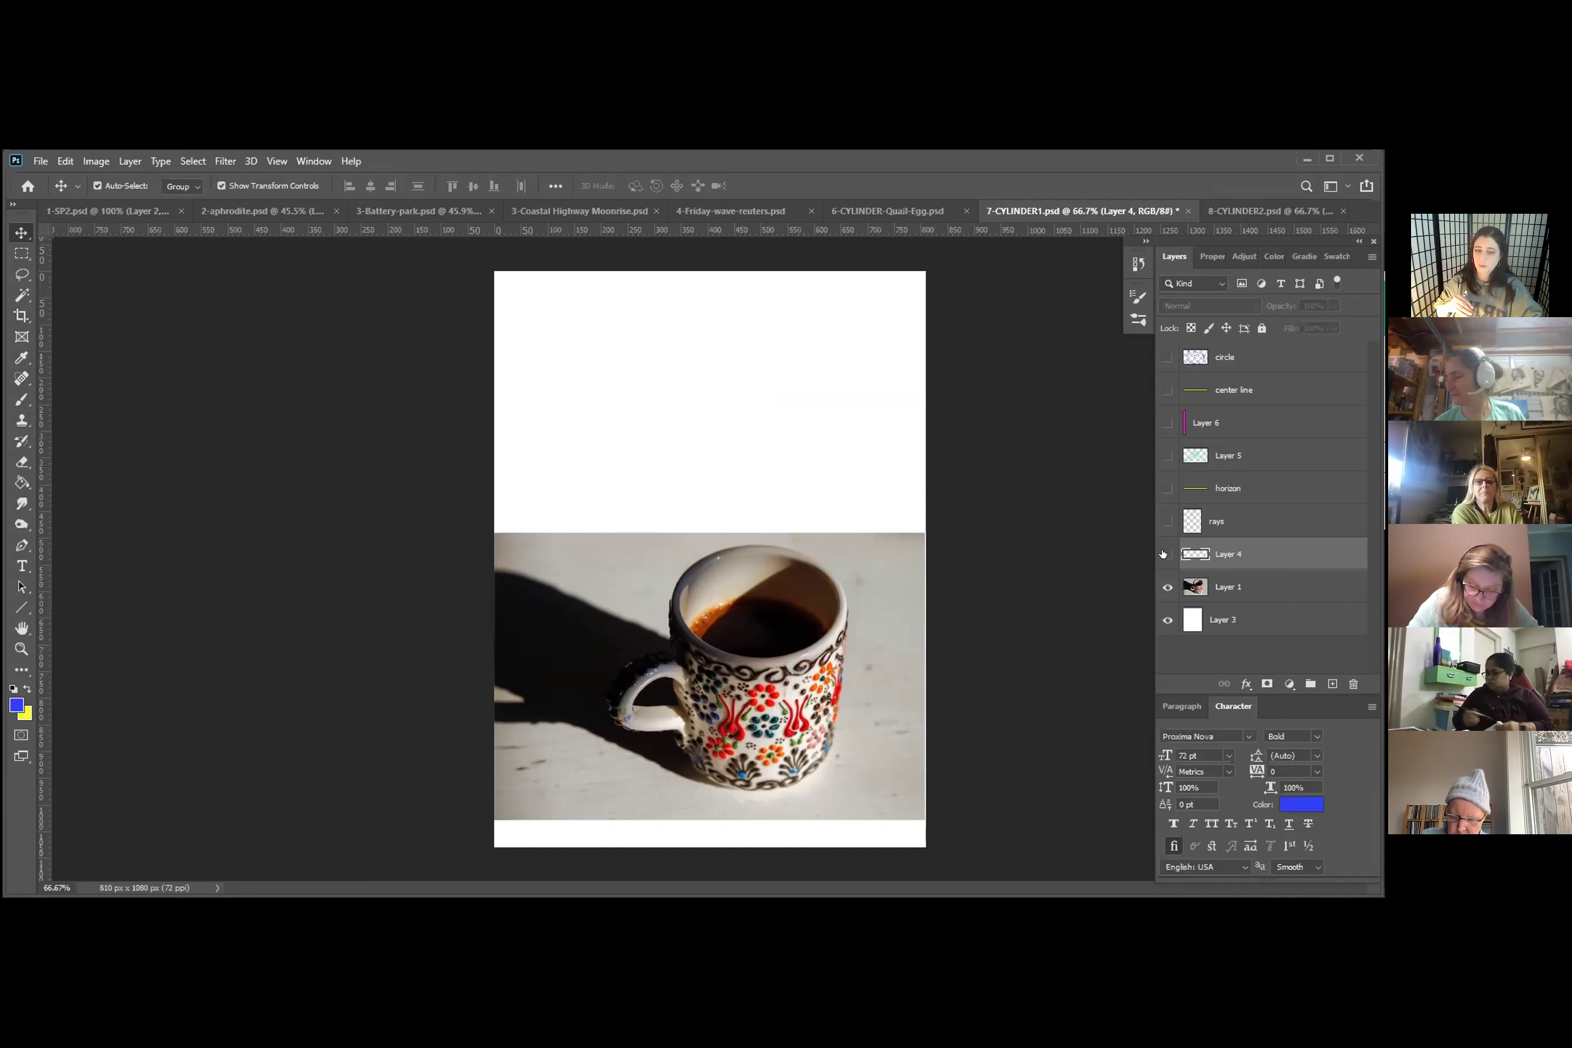
Show the mug's perspective construction layer by layer: Layer 4, rays, horizon, Layer 5, Layer 6, center line and circle
{"action": "left_click", "coordinate": [1164, 554]}
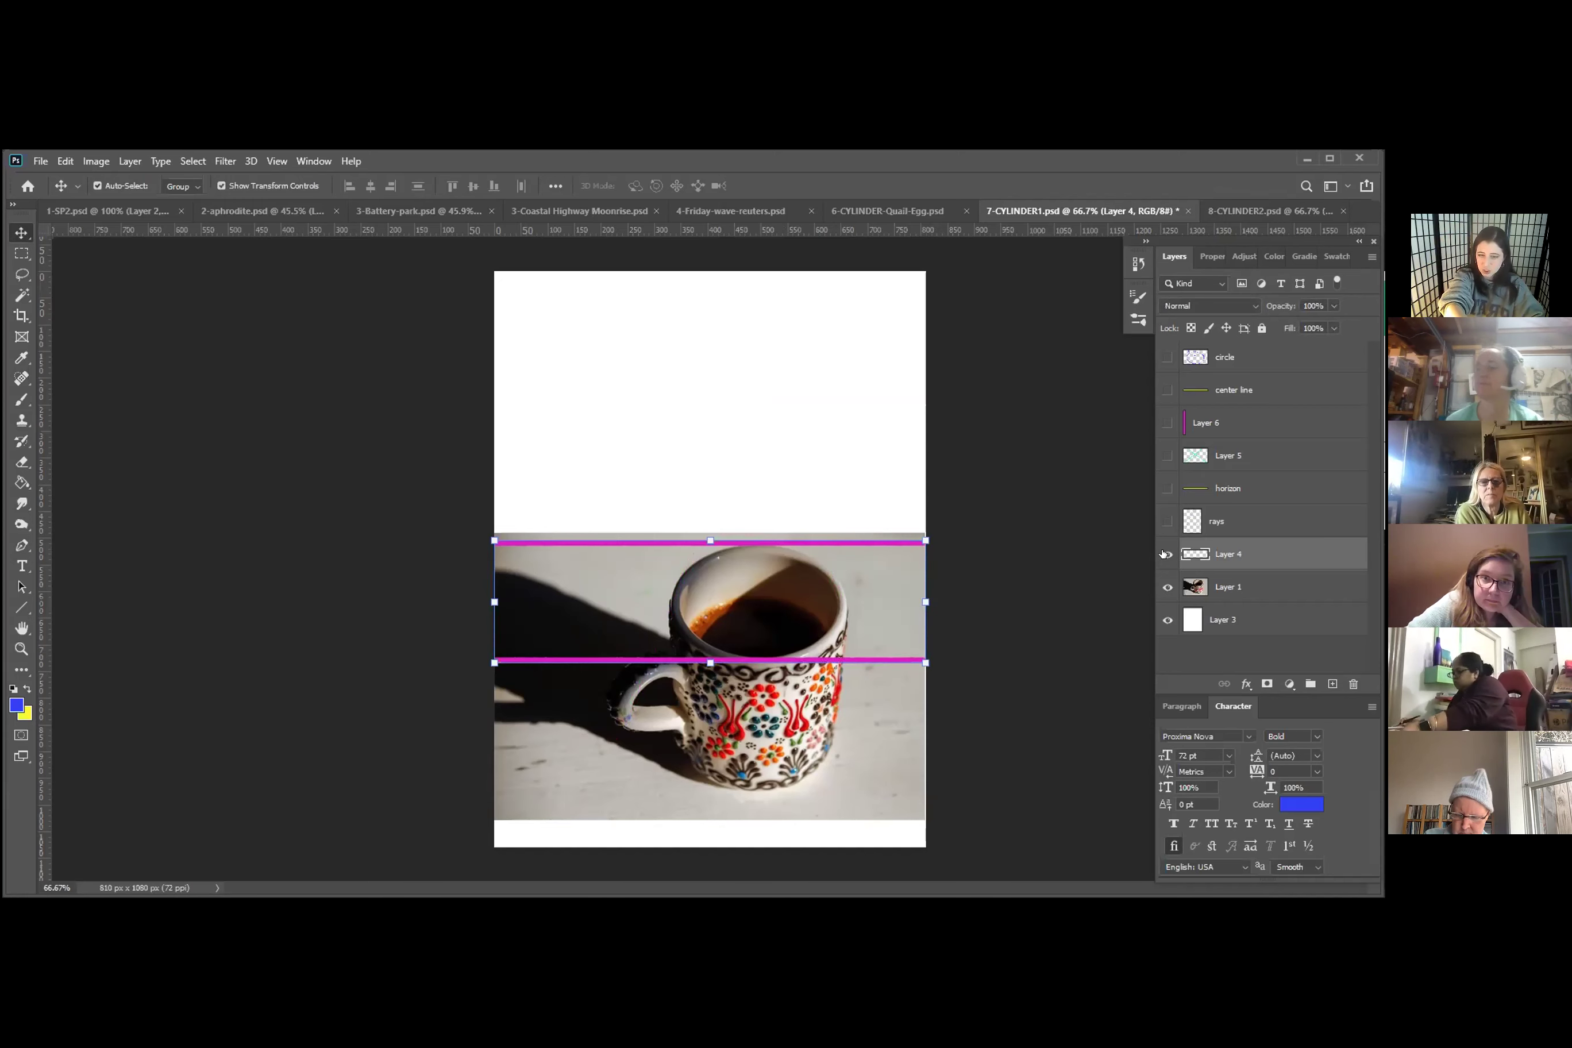
{"action": "left_click", "coordinate": [1166, 519]}
{"action": "left_click", "coordinate": [1166, 487]}
{"action": "left_click", "coordinate": [1166, 454]}
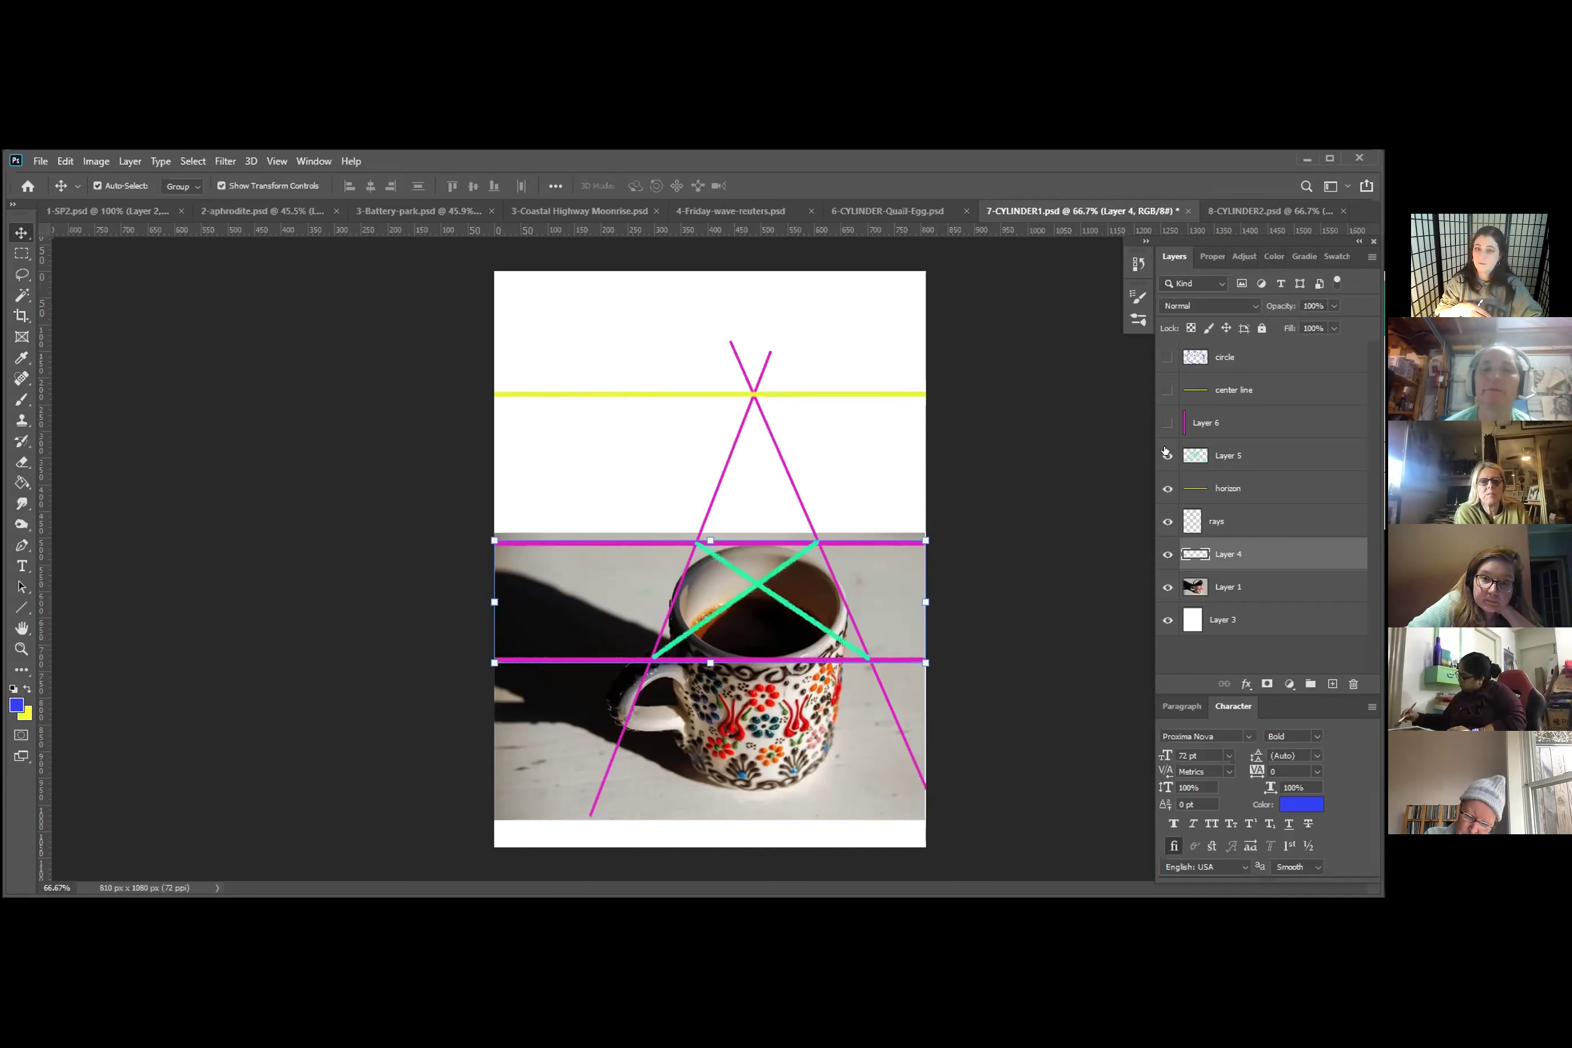
{"action": "left_click", "coordinate": [1166, 422]}
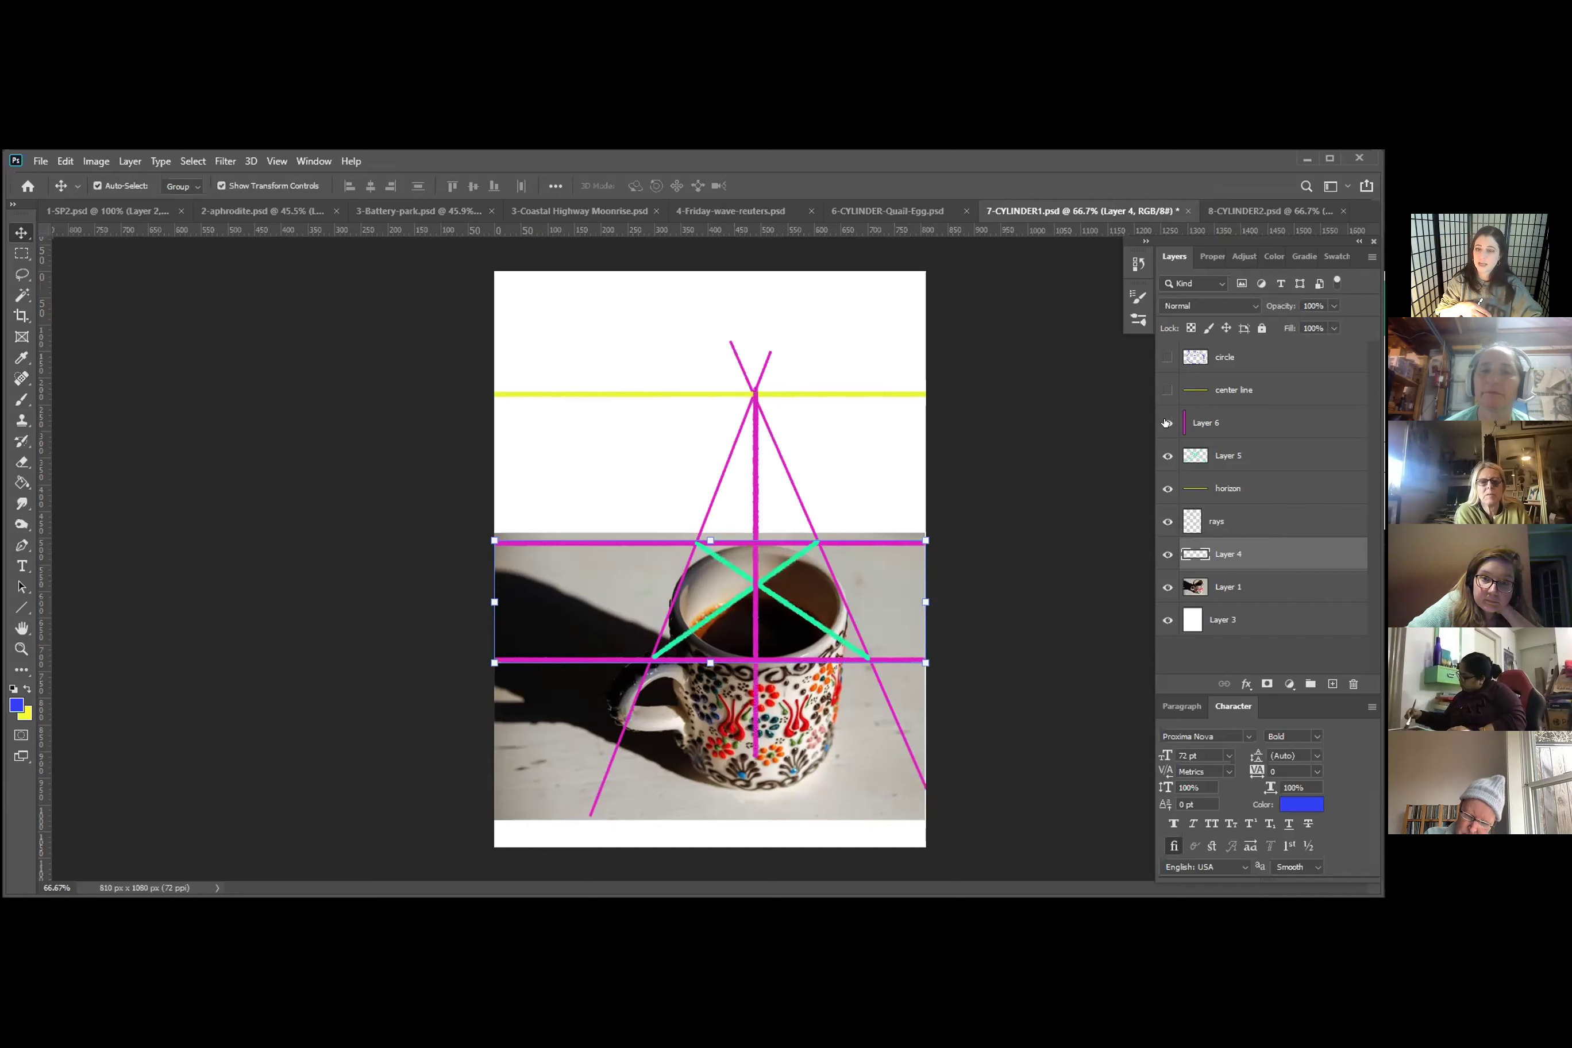
{"action": "left_click", "coordinate": [1166, 390]}
{"action": "left_click", "coordinate": [1168, 356]}
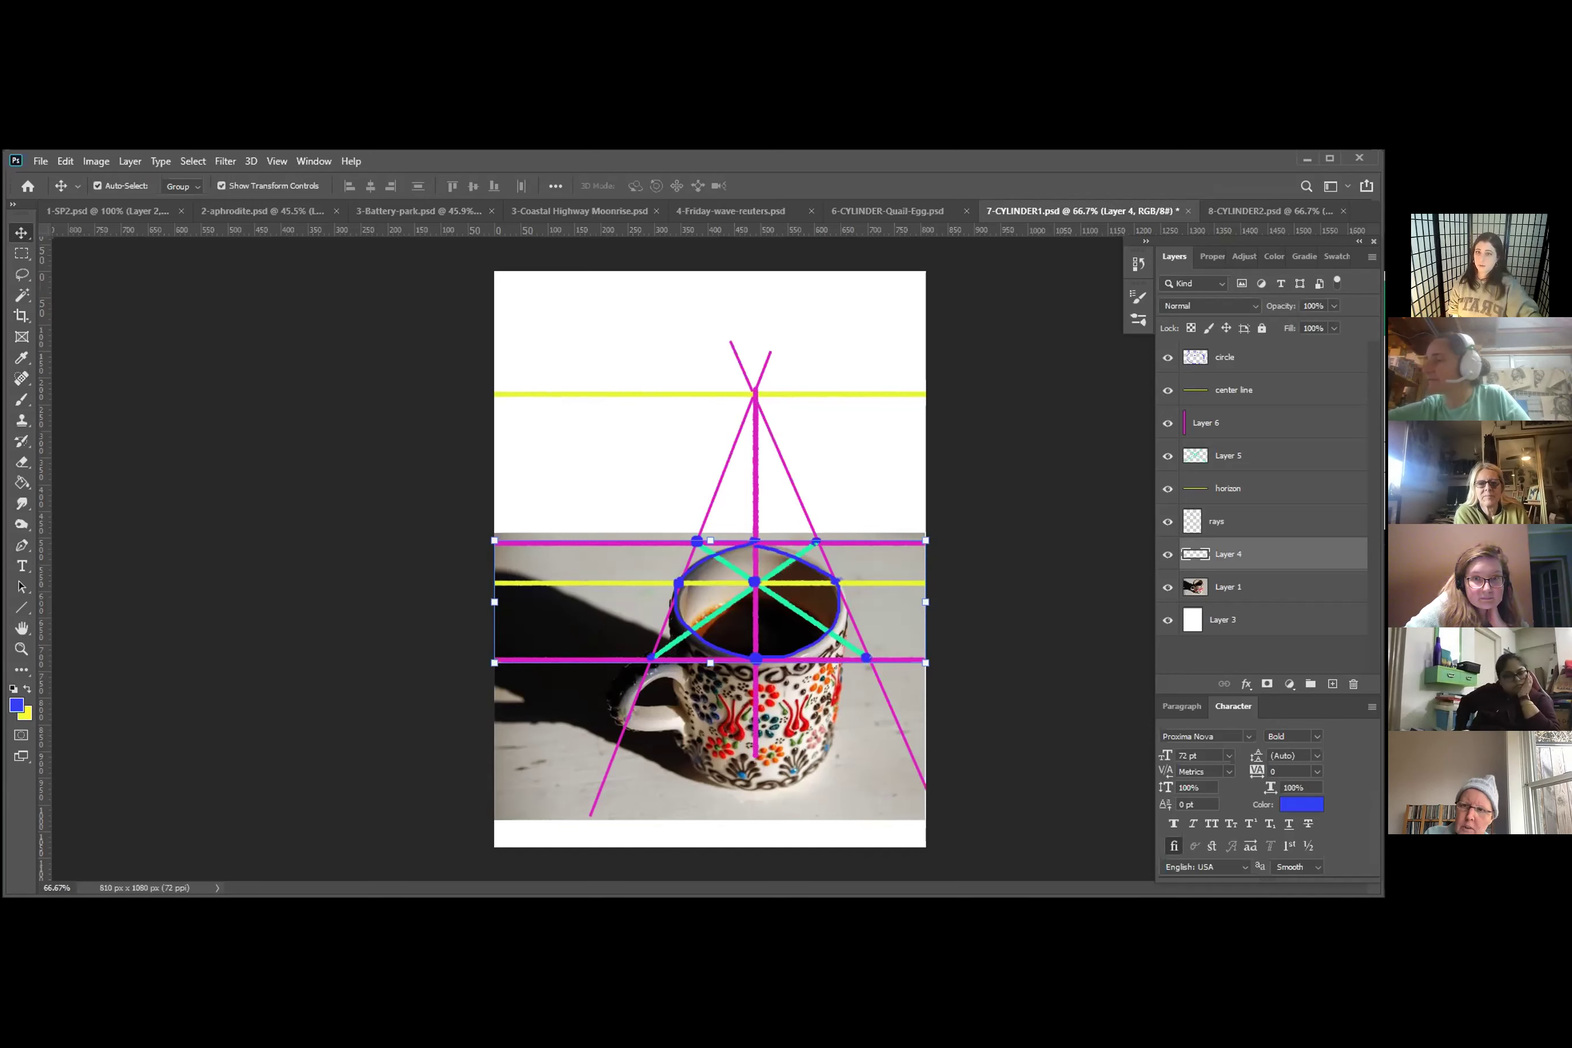
Switch to 8-CYLINDER2.psd and show the horizontals, rays, horizon, midpoint x, Layer 2, Layer 3, Layer 4 and circle layers in that order
{"action": "left_click", "coordinate": [1248, 213]}
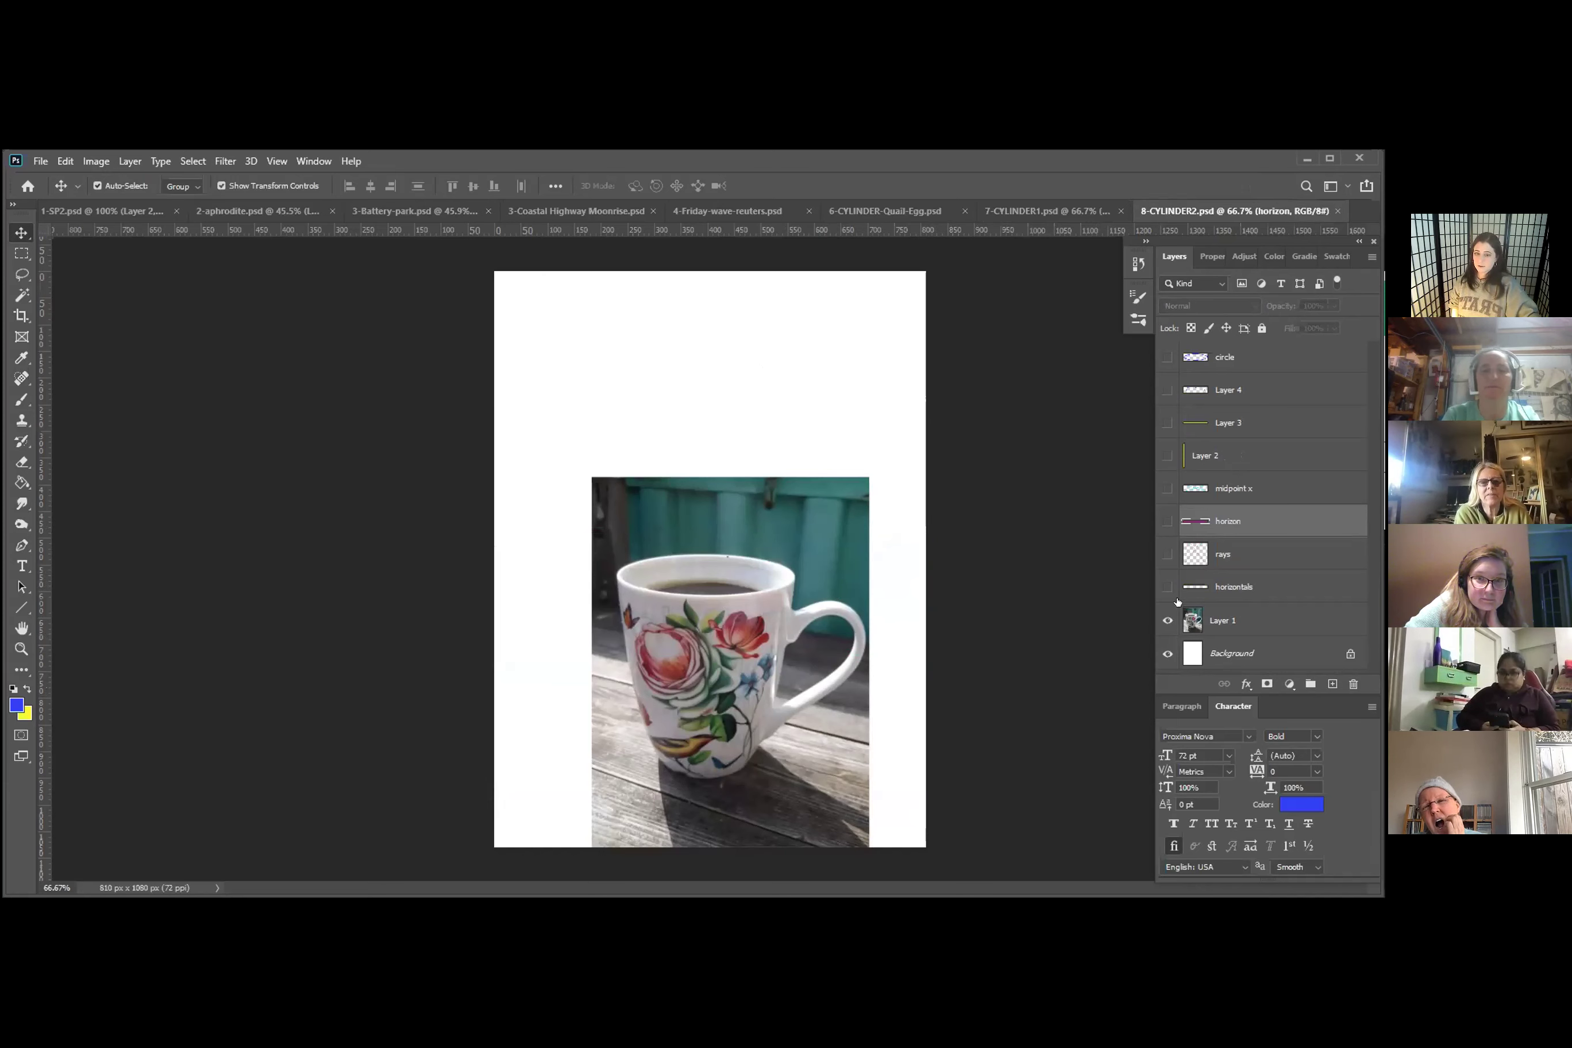
{"action": "left_click", "coordinate": [1162, 588]}
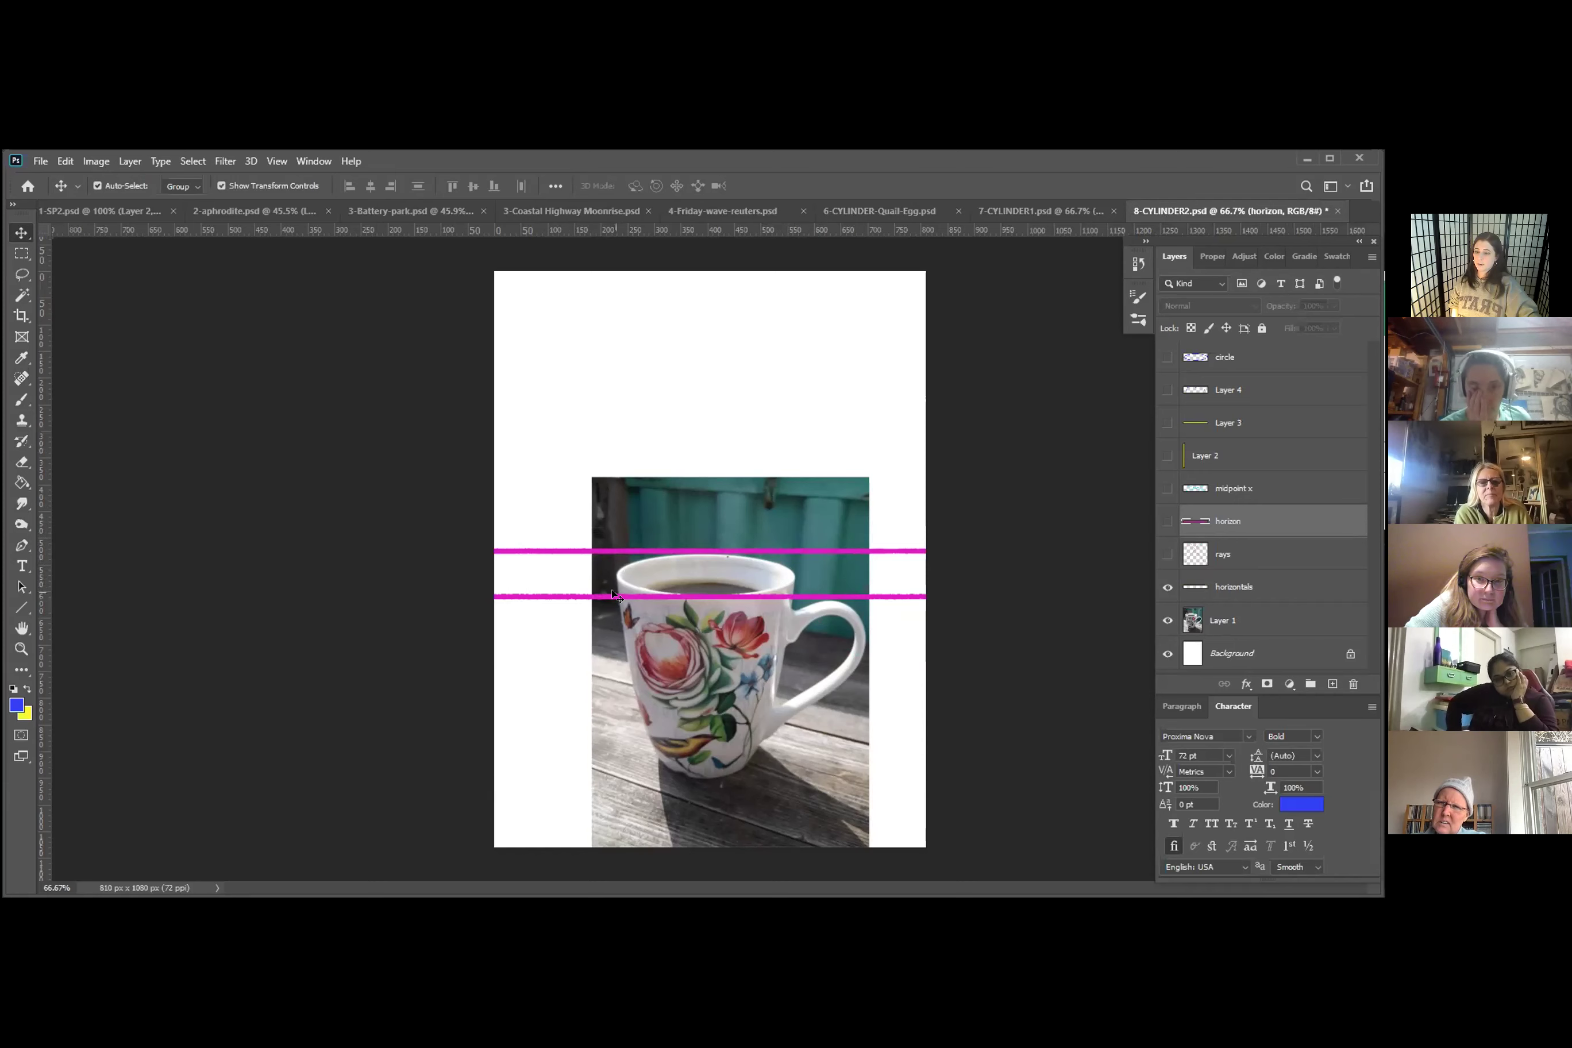
{"action": "left_click", "coordinate": [1167, 554]}
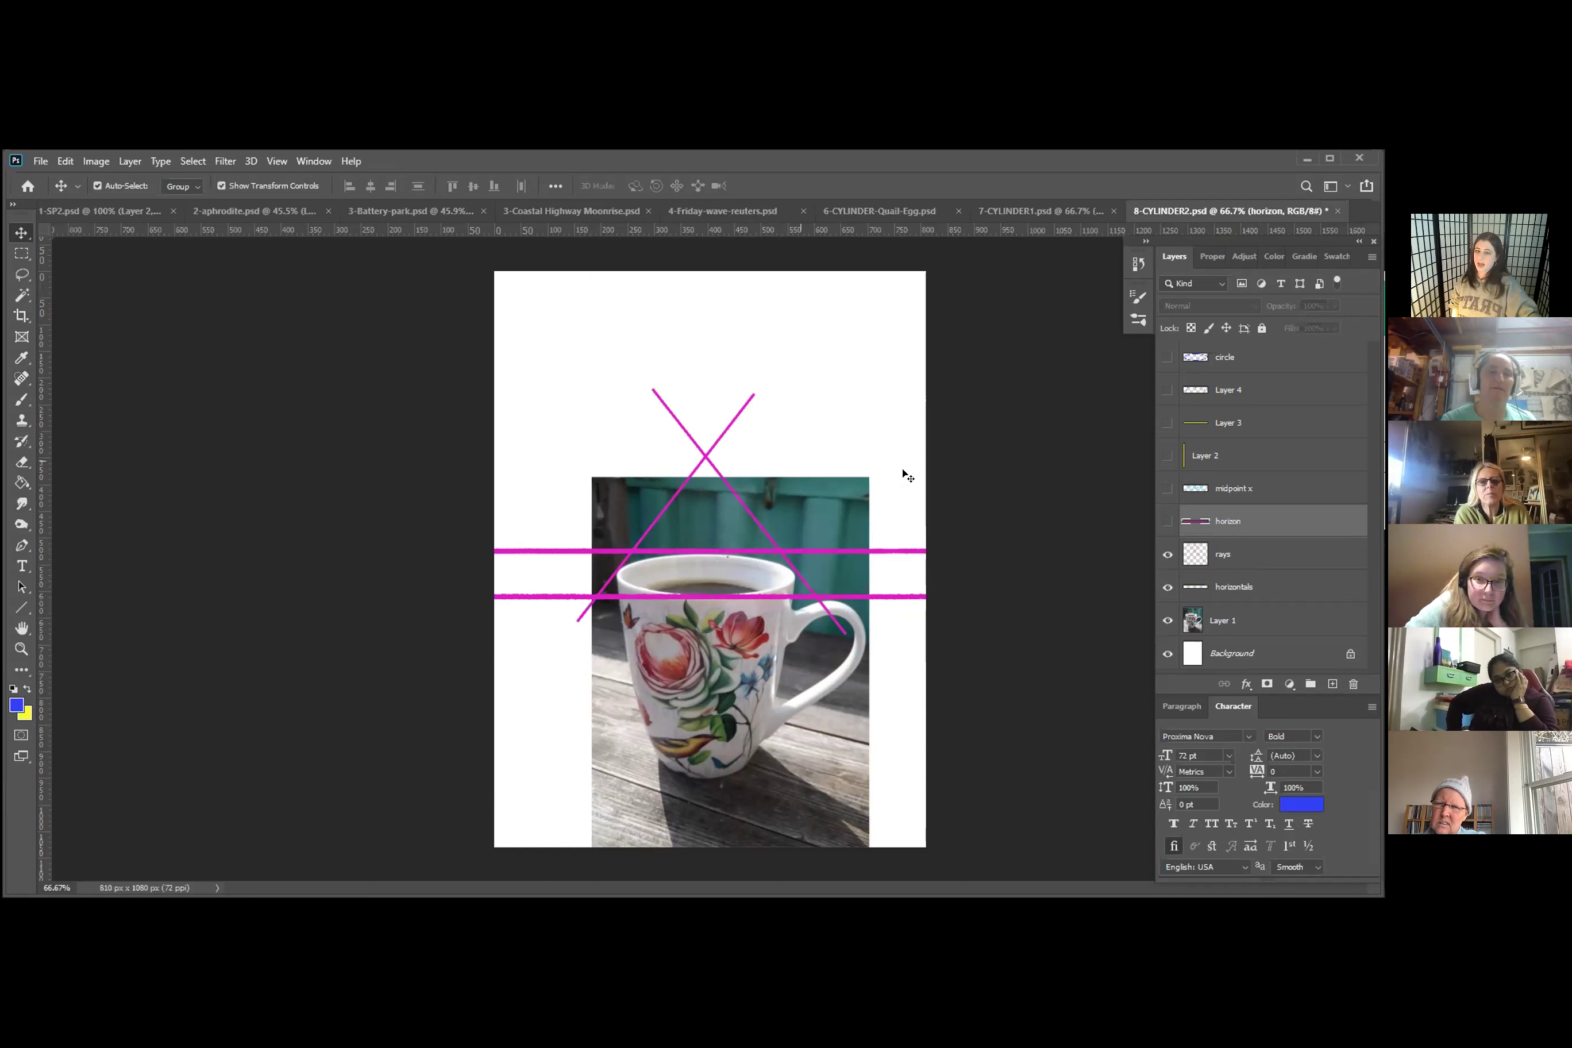
{"action": "left_click", "coordinate": [1159, 519]}
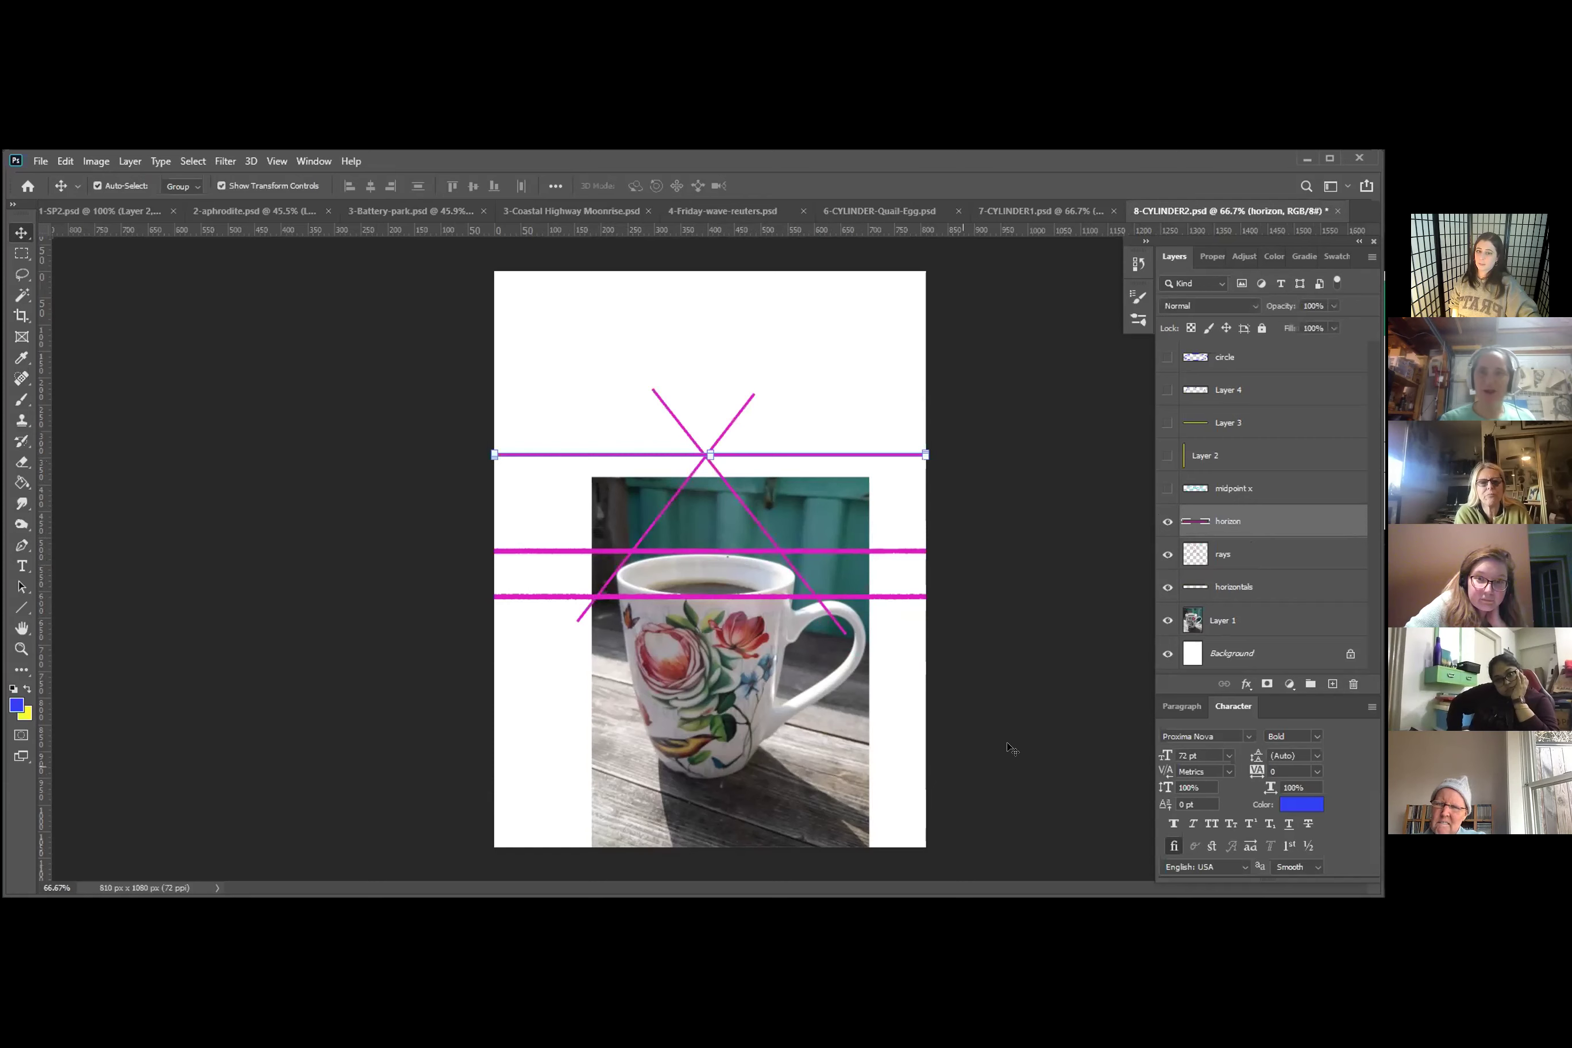
{"action": "left_click", "coordinate": [1167, 489]}
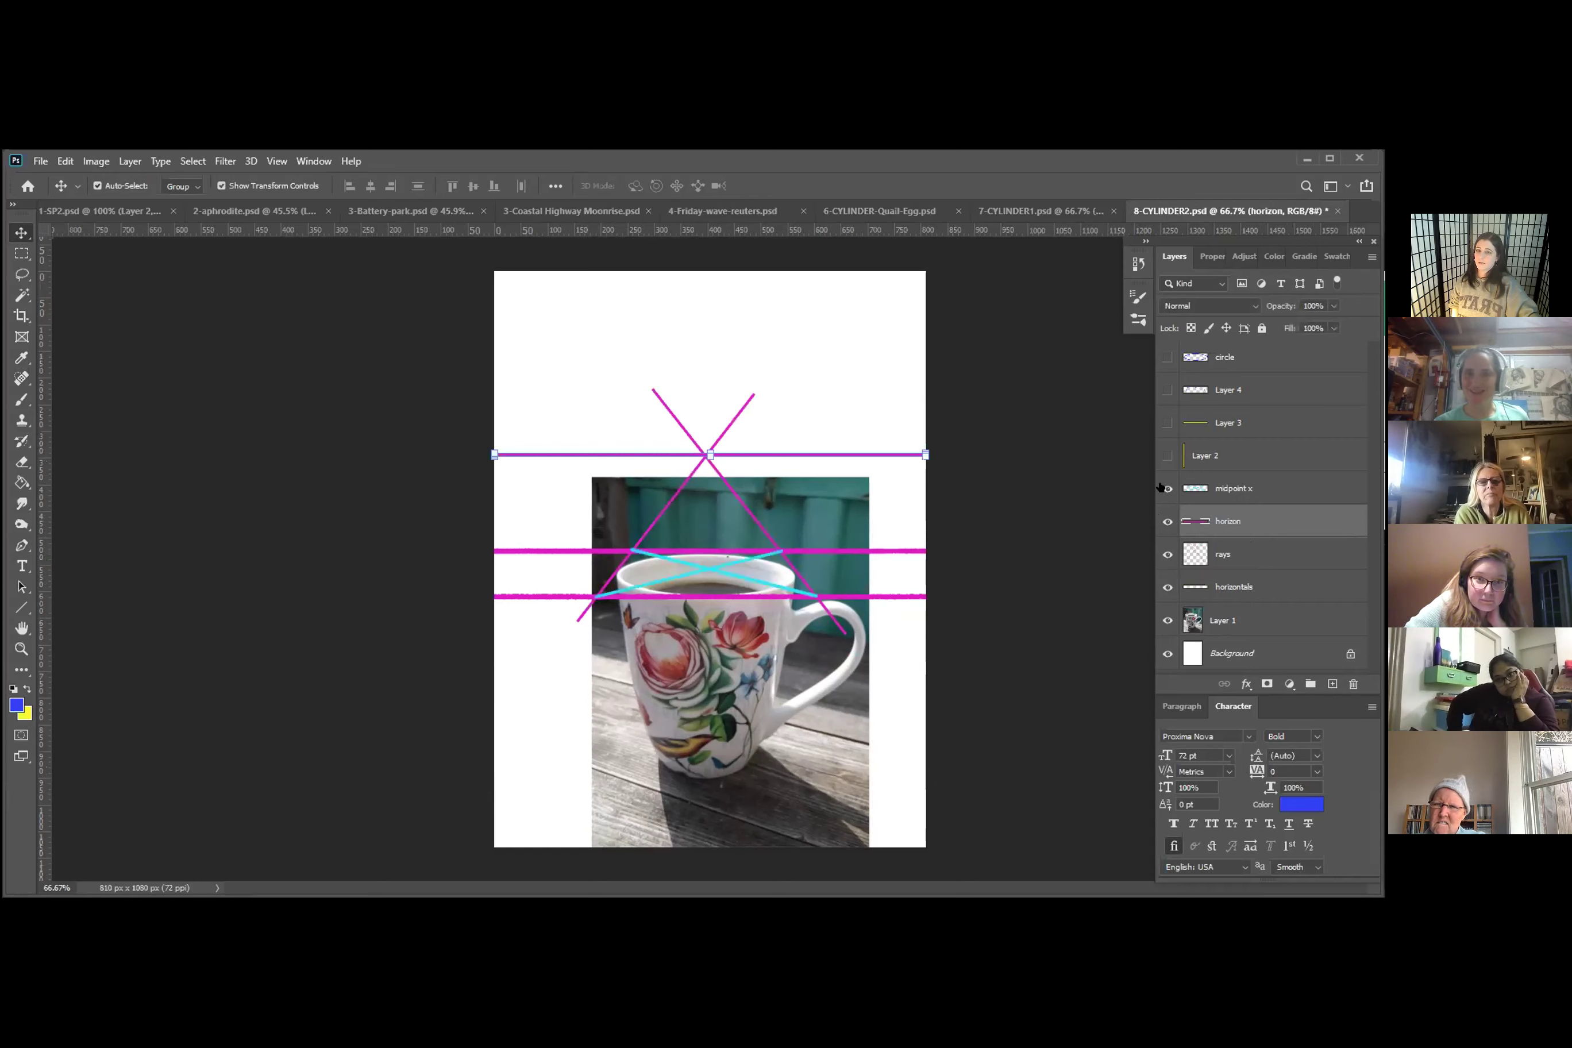
{"action": "left_click", "coordinate": [1167, 455]}
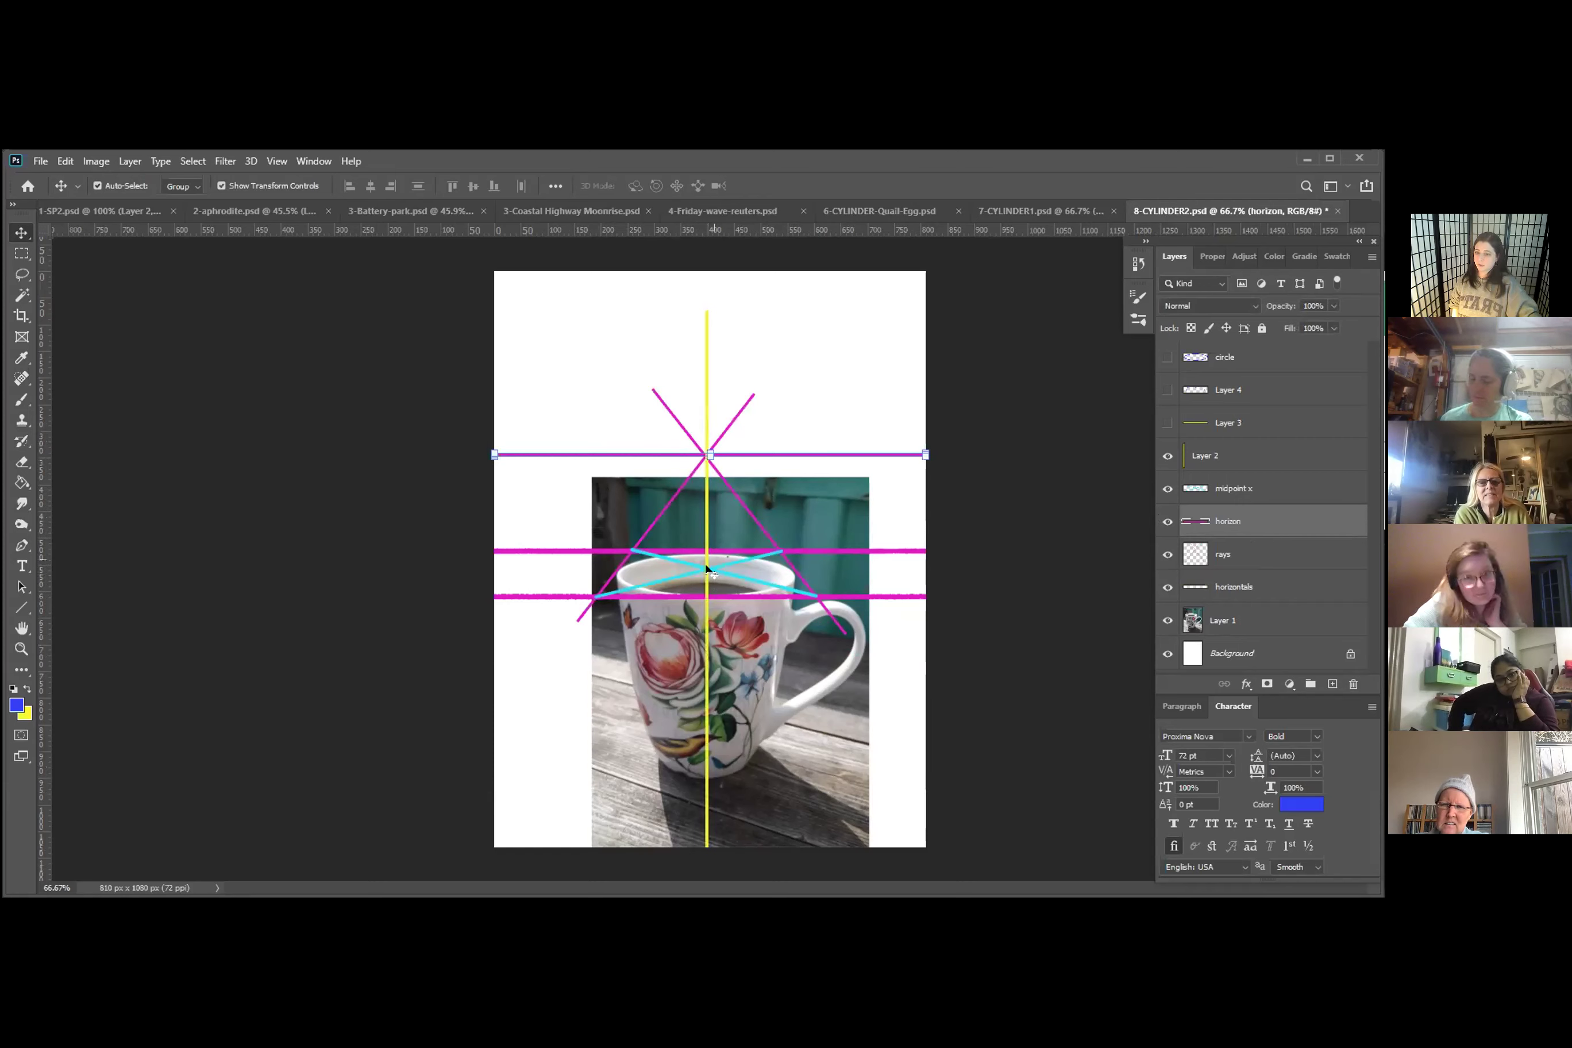
{"action": "left_click", "coordinate": [1164, 420]}
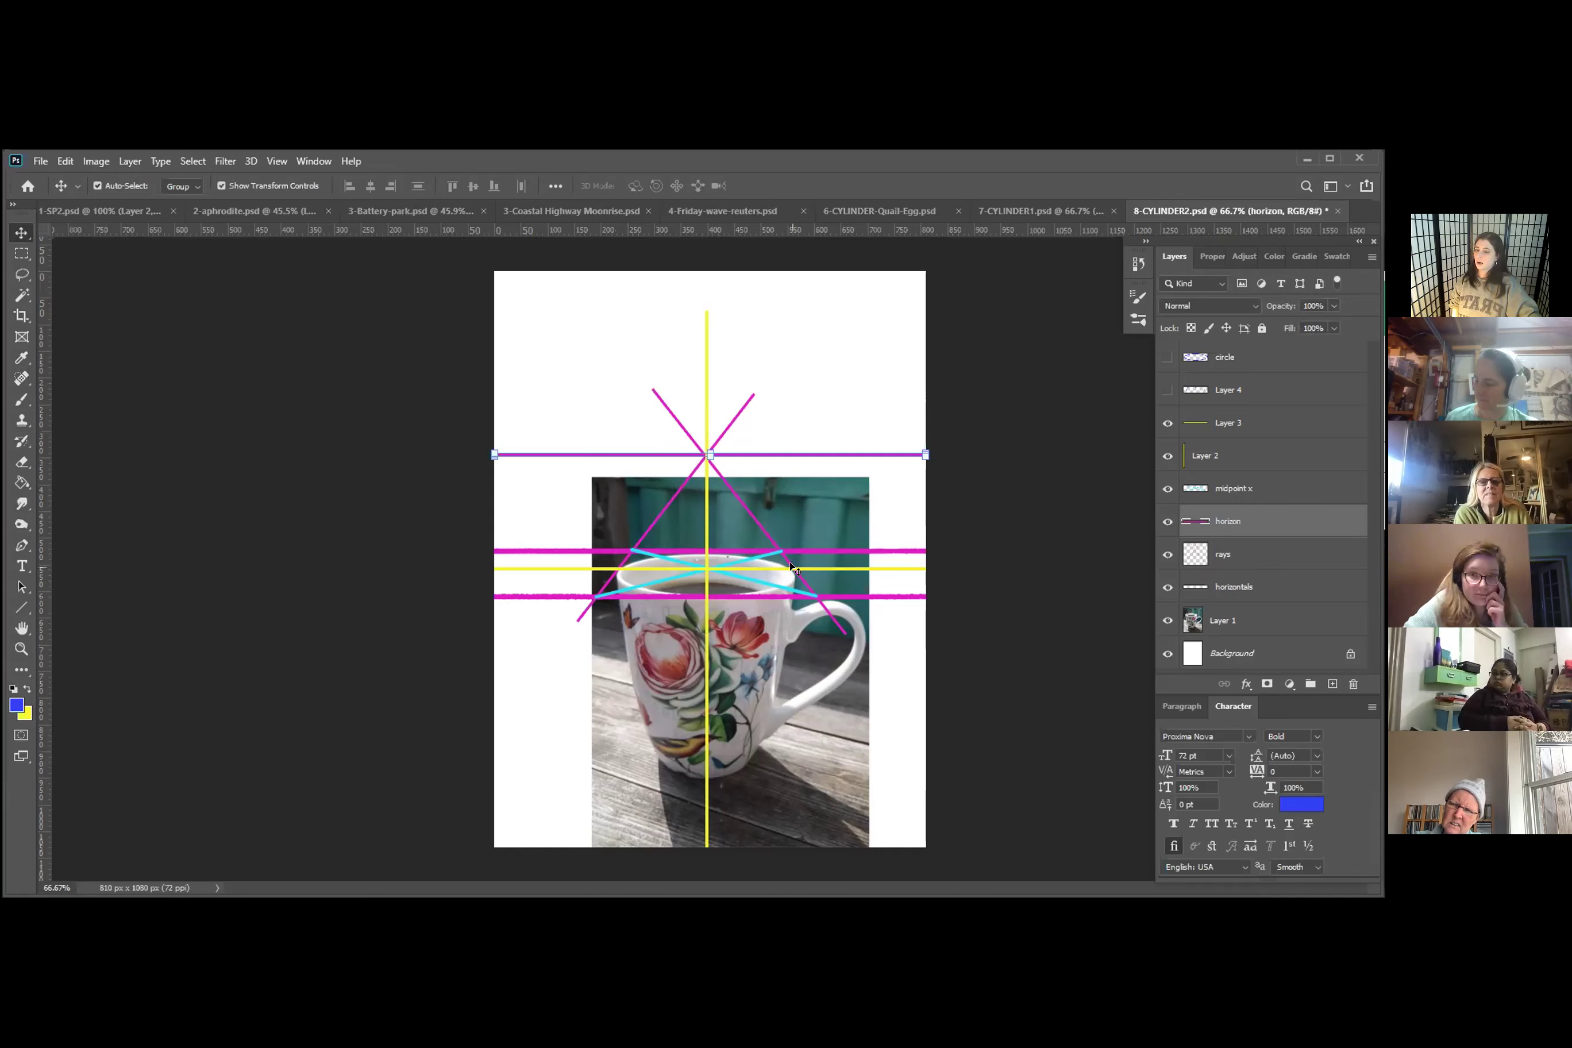
{"action": "left_click", "coordinate": [1166, 390]}
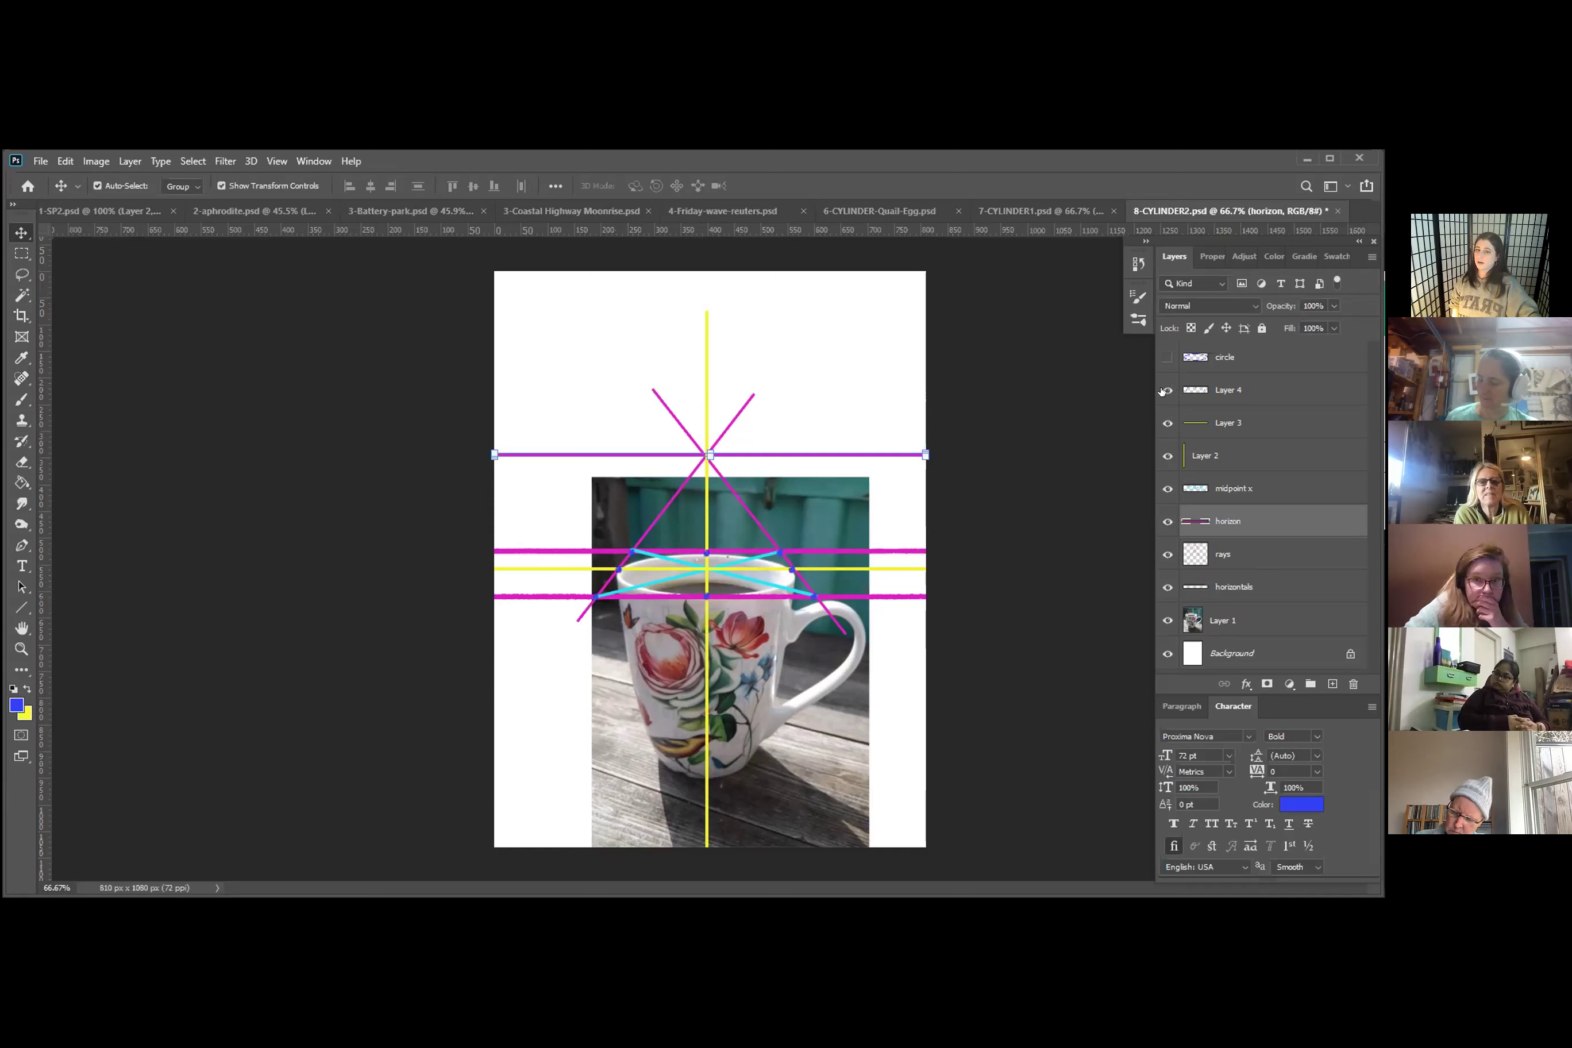
{"action": "left_click", "coordinate": [1166, 356]}
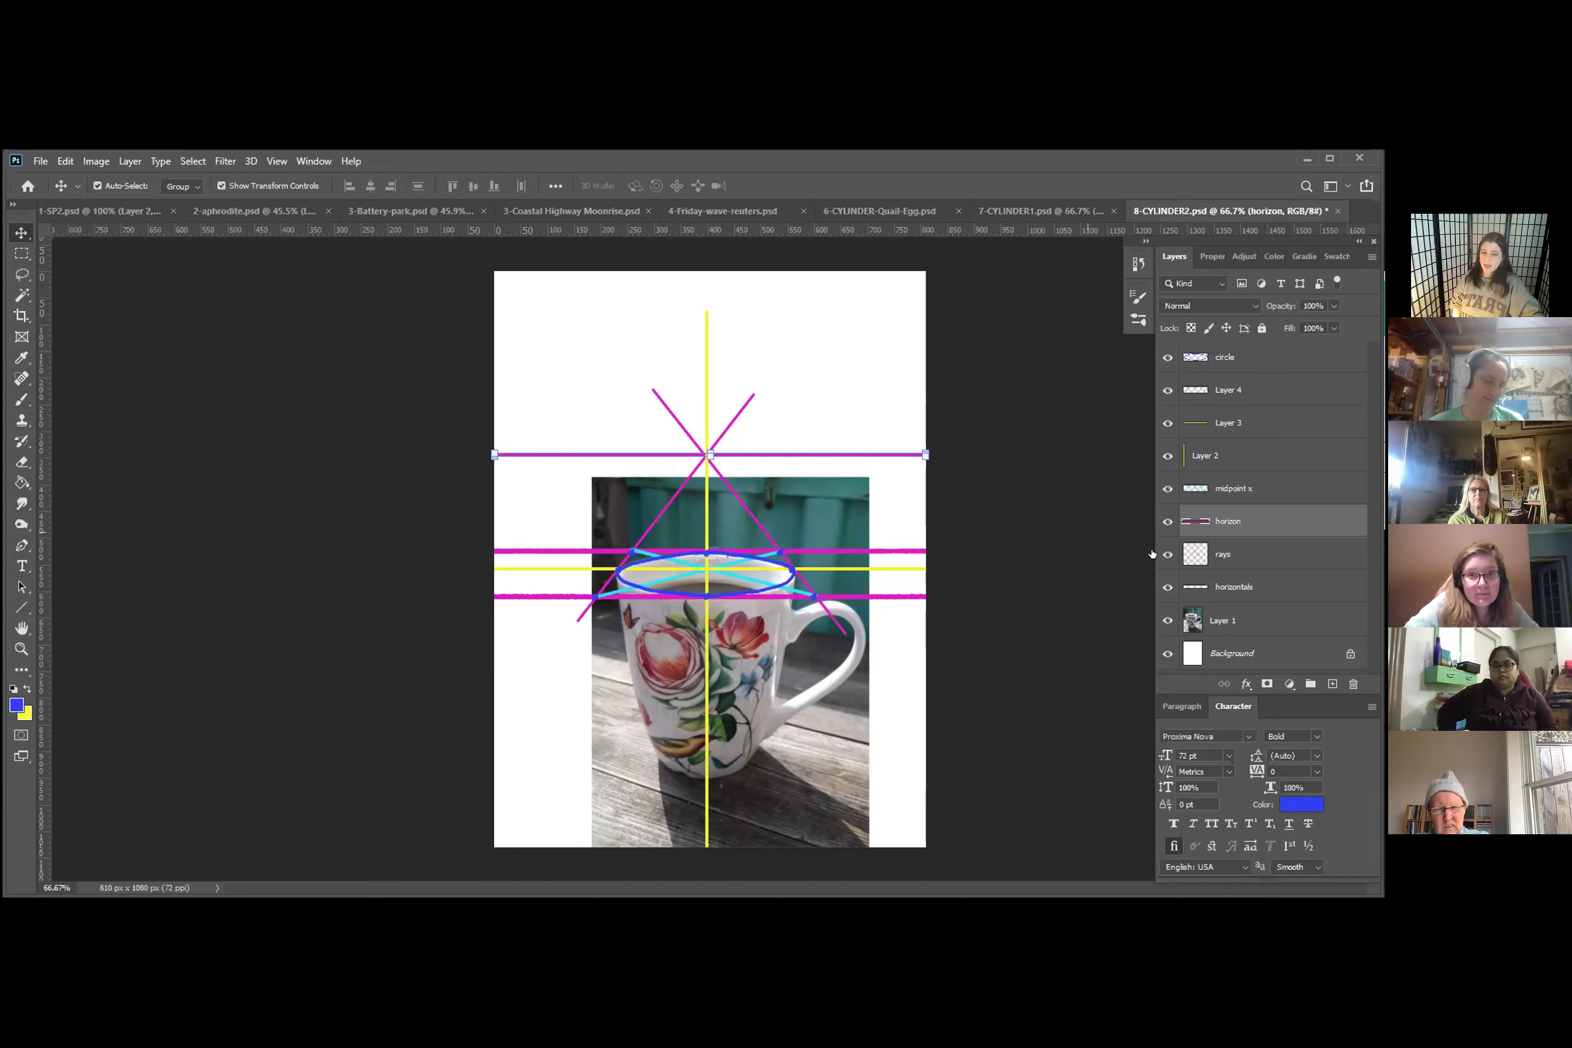
Hide every guide layer over the floral mug, from circle down to horizontals, leaving Layer 1 and the background
{"action": "left_click", "coordinate": [1166, 356]}
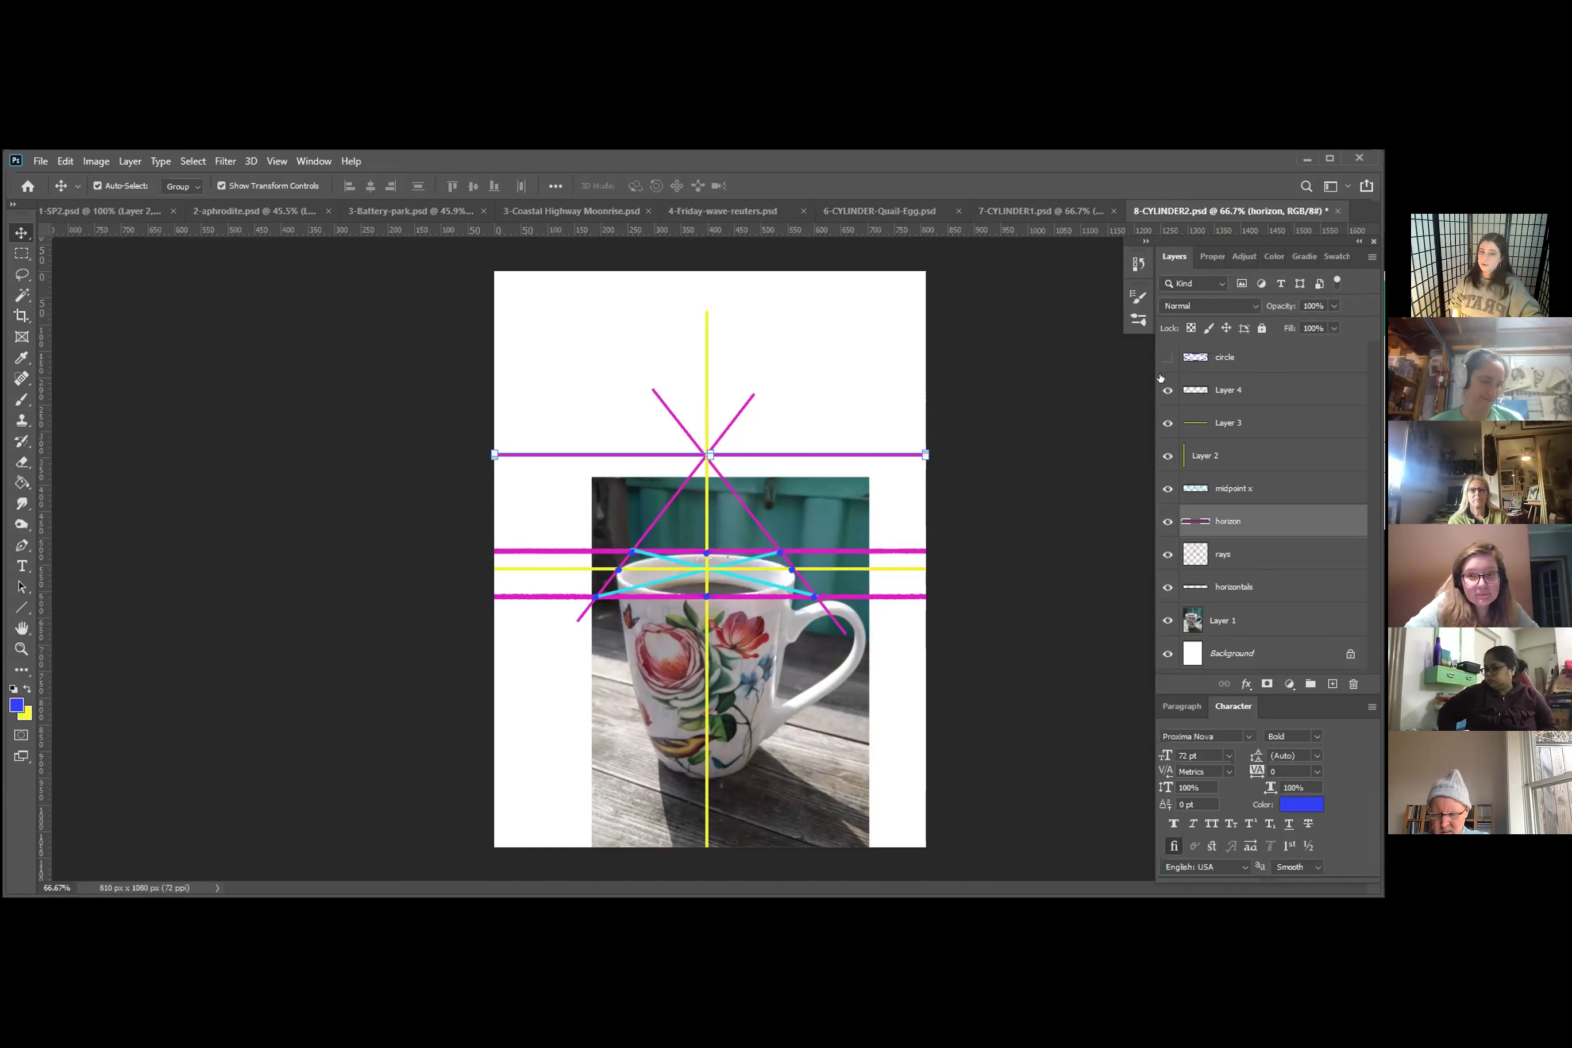
{"action": "left_click", "coordinate": [1167, 390]}
{"action": "left_click", "coordinate": [1167, 422]}
{"action": "left_click", "coordinate": [1167, 455]}
{"action": "left_click", "coordinate": [1167, 489]}
{"action": "left_click", "coordinate": [1167, 521]}
{"action": "left_click", "coordinate": [1166, 555]}
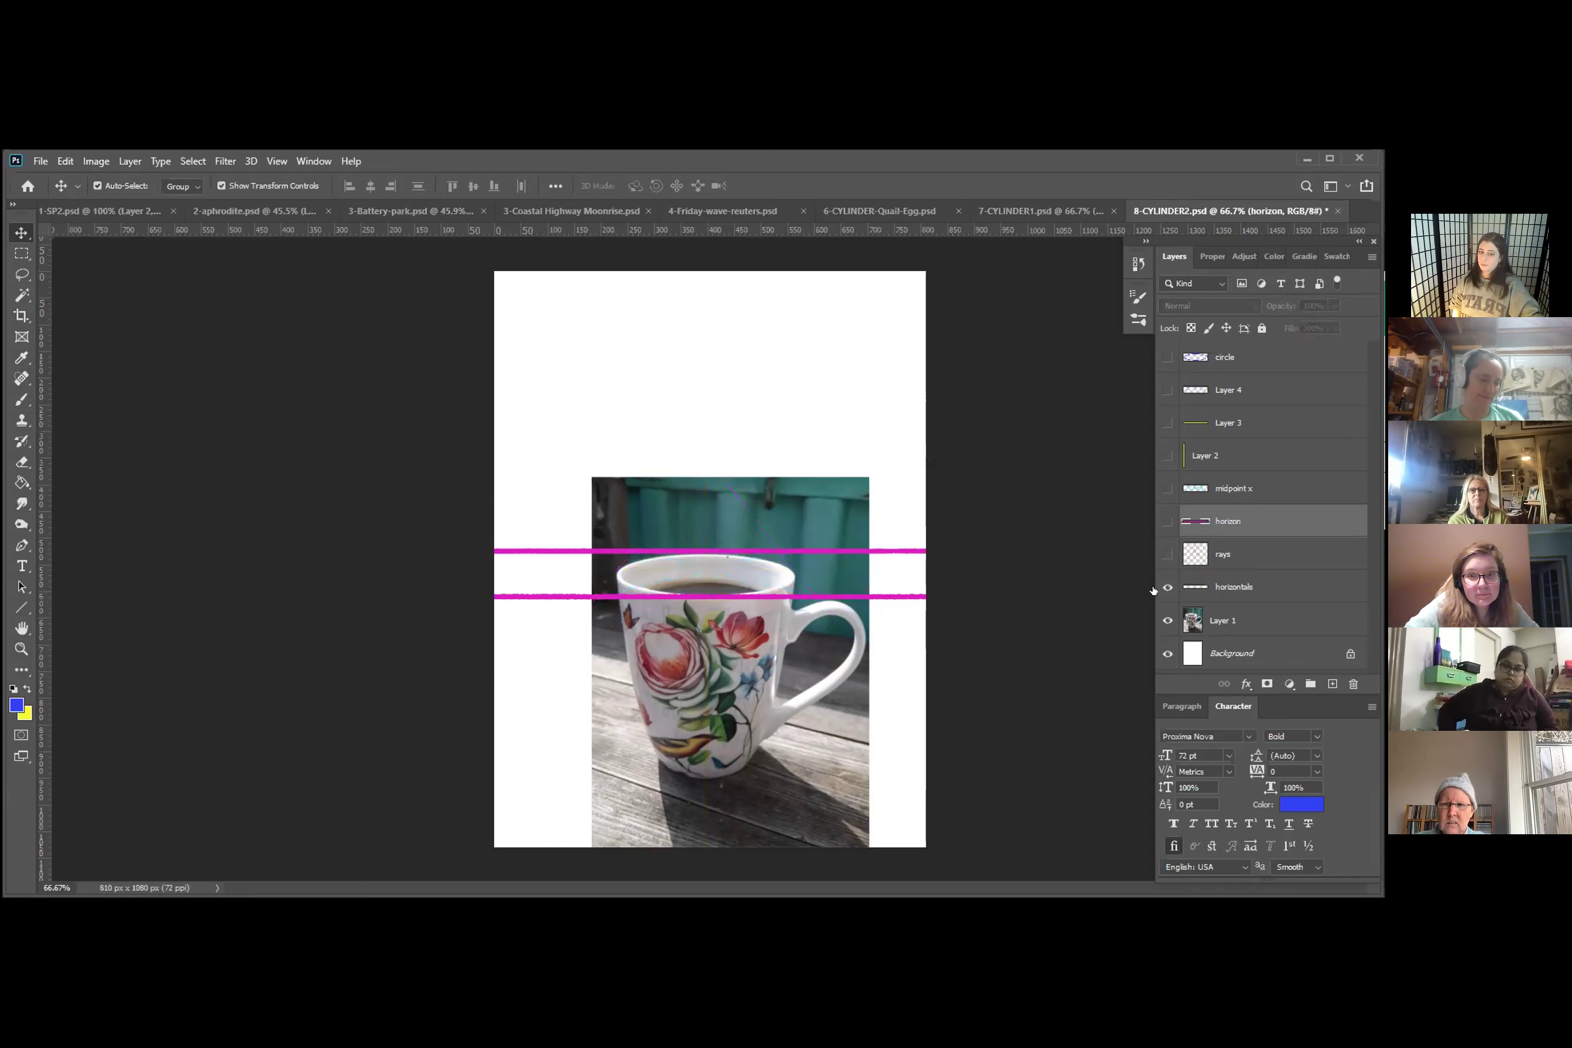
{"action": "left_click", "coordinate": [1167, 587]}
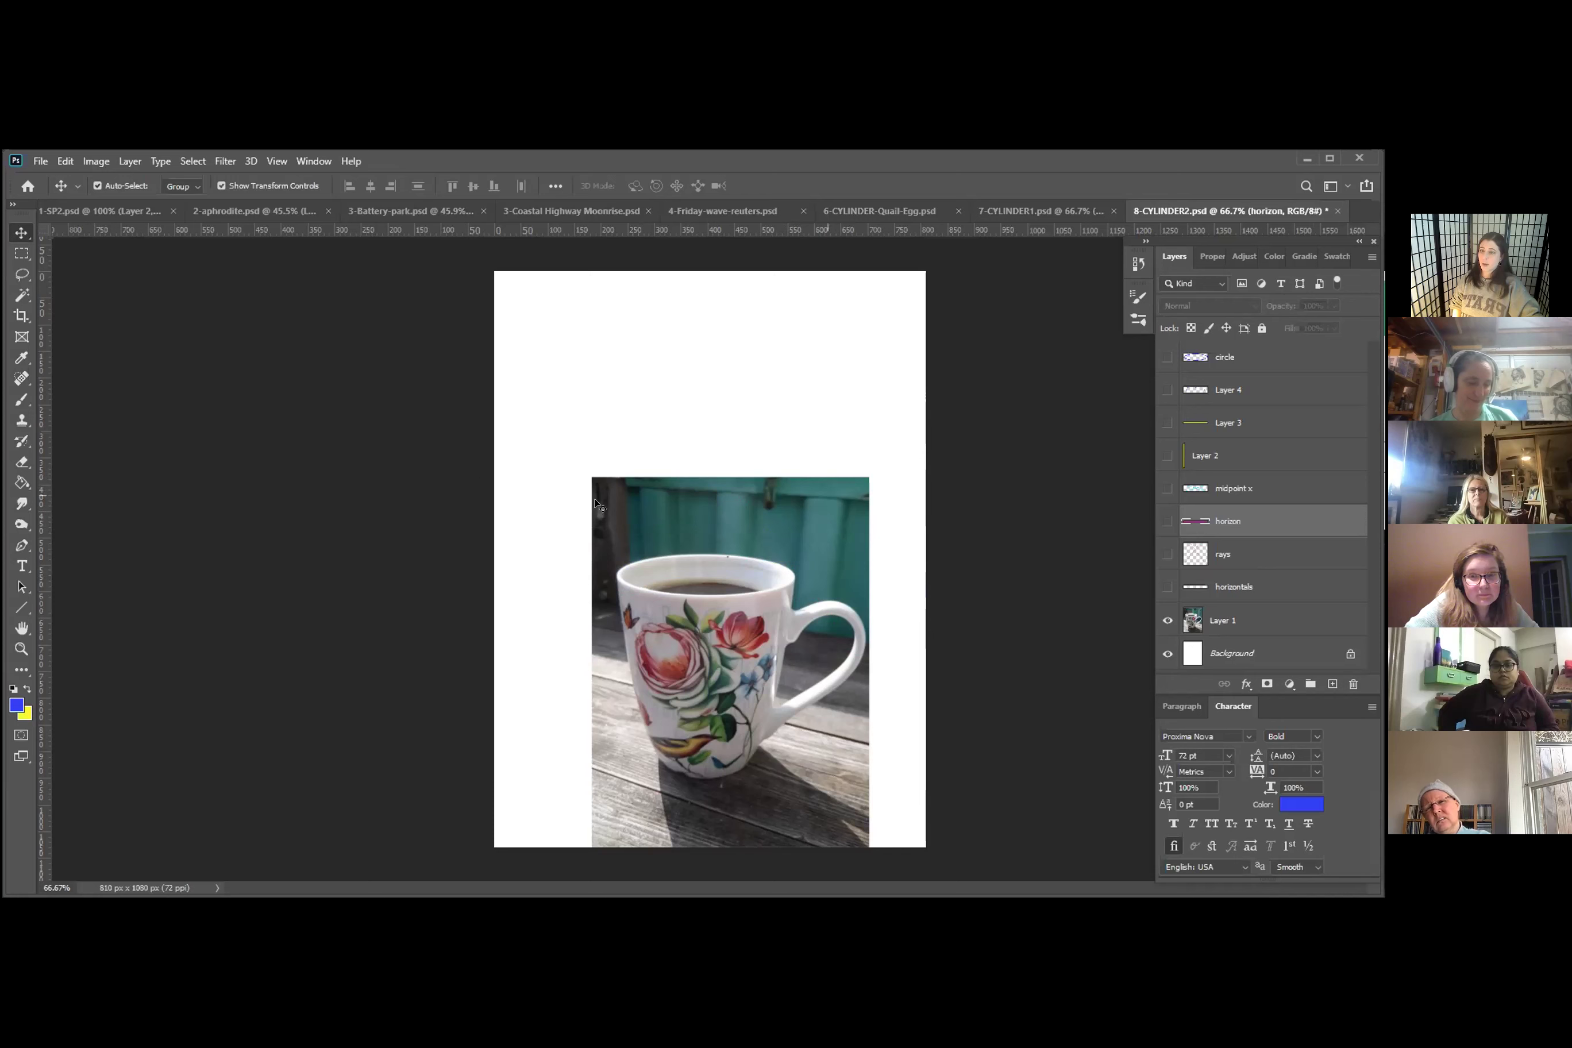
Rebuild the floral mug's construction by showing all guide layers one at a time from horizontals up to circle, and deselect the horizon layer
{"action": "left_click", "coordinate": [1168, 586]}
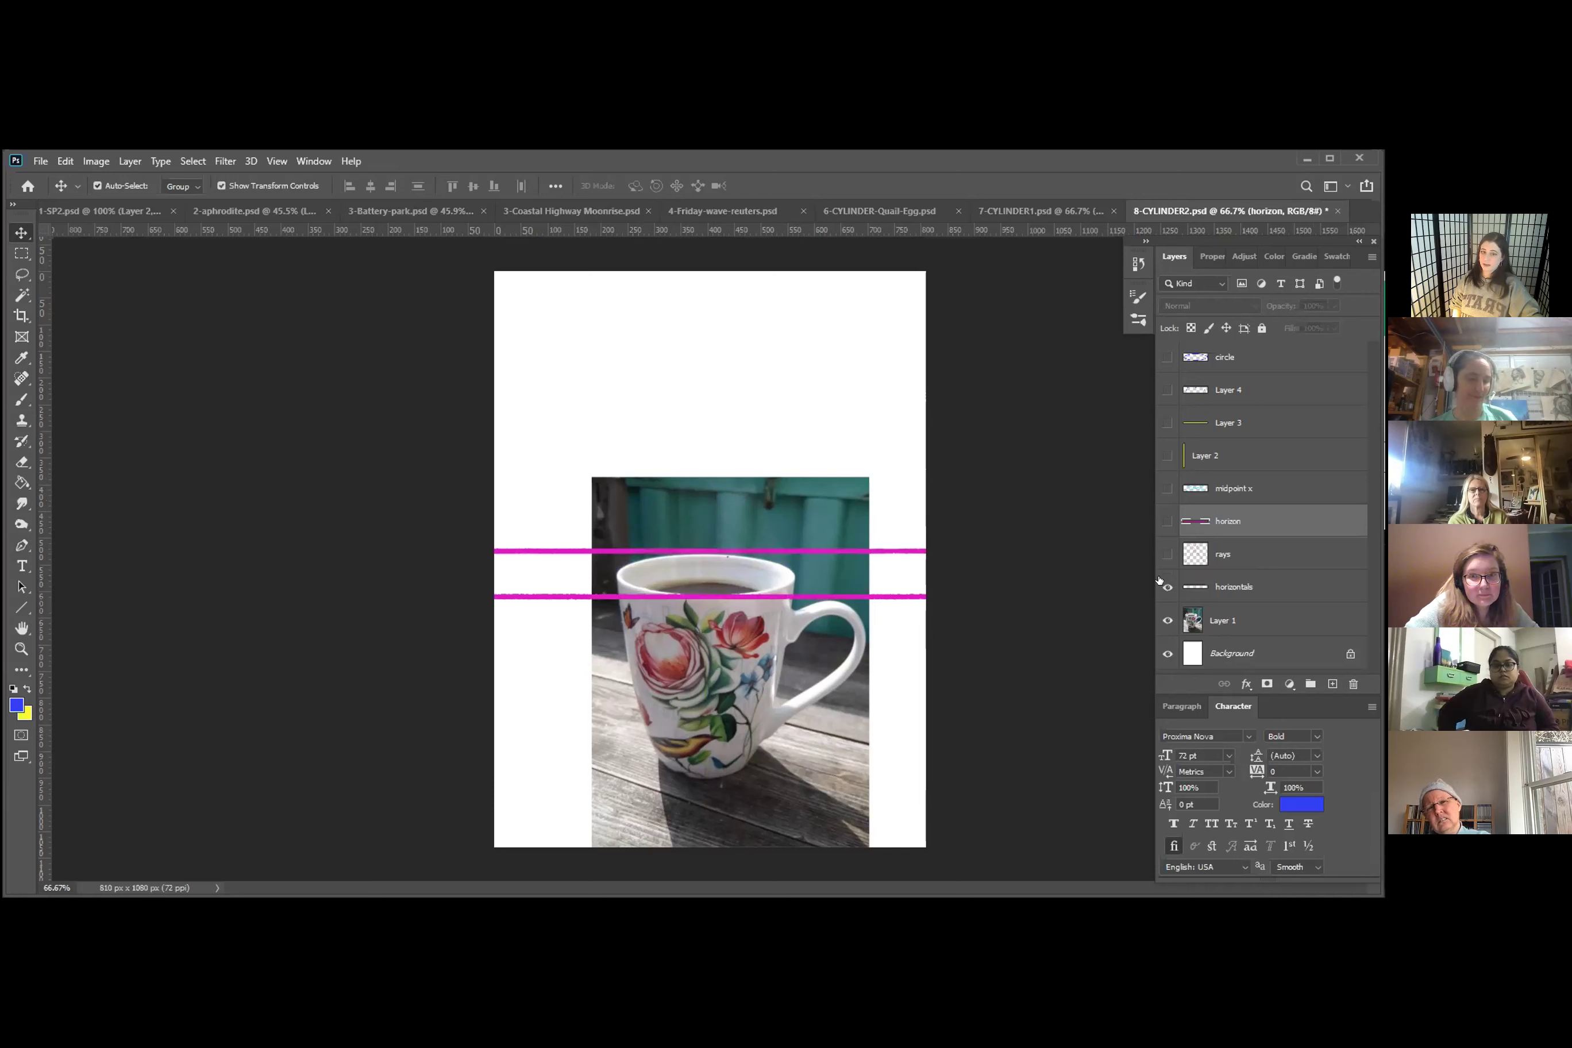
{"action": "left_click", "coordinate": [1168, 554]}
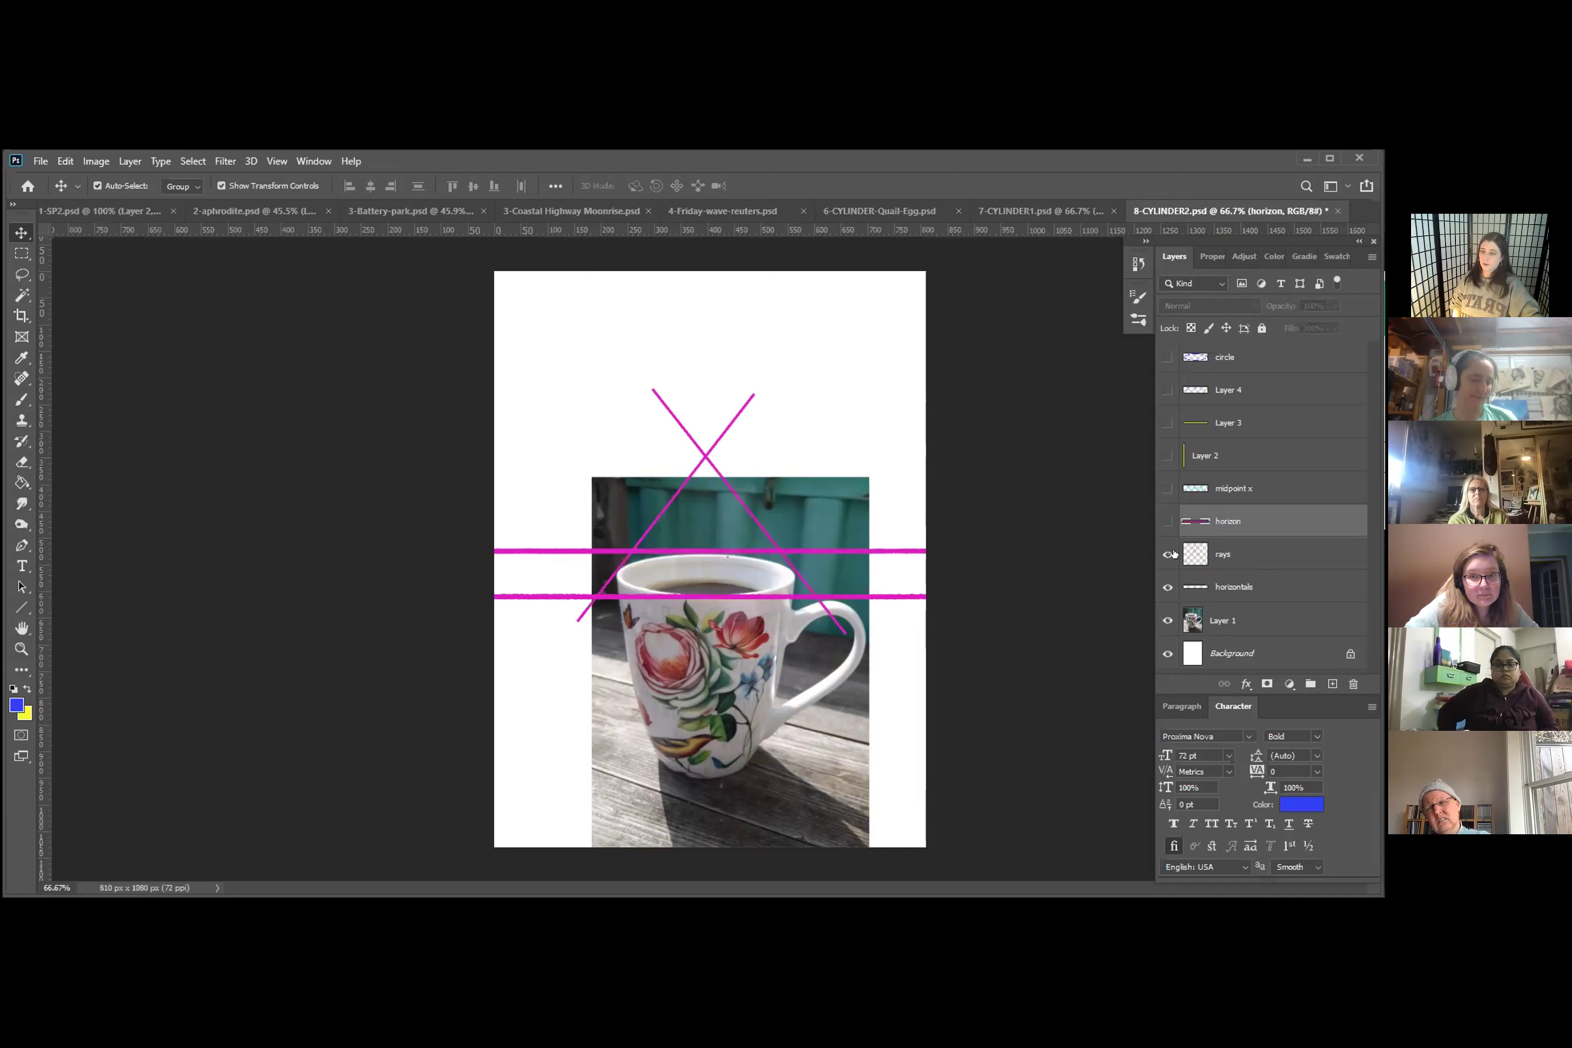
{"action": "left_click", "coordinate": [1166, 521]}
{"action": "left_click", "coordinate": [1166, 488]}
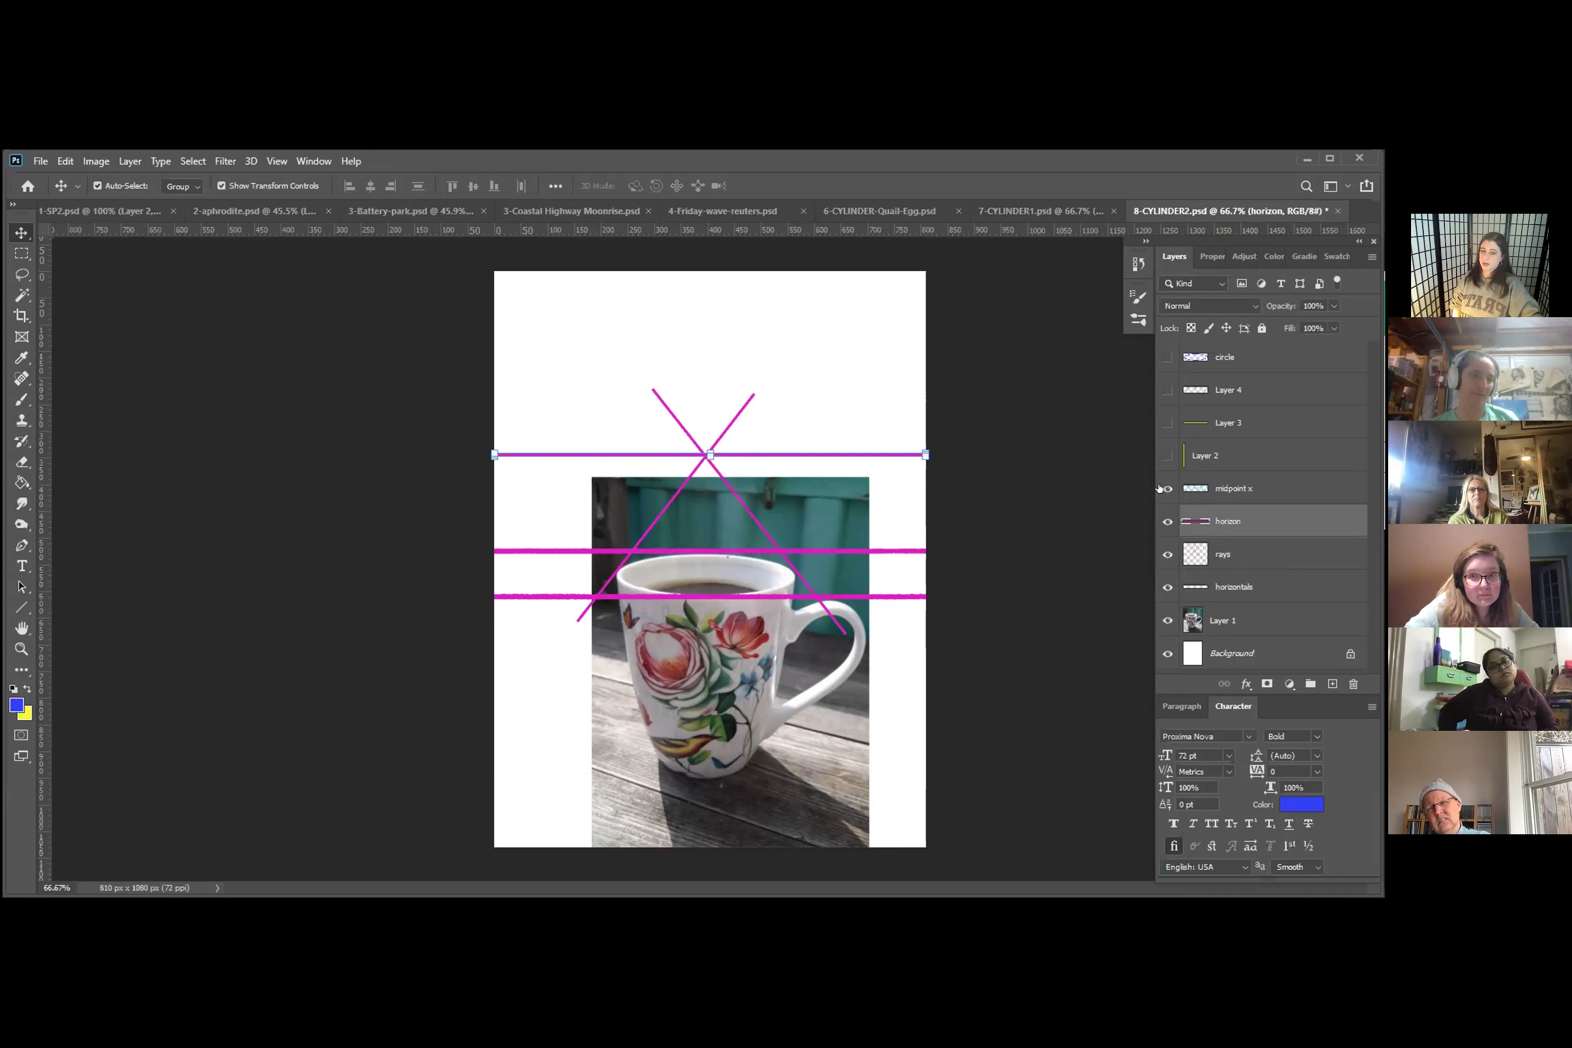
{"action": "left_click", "coordinate": [1167, 455]}
{"action": "left_click", "coordinate": [1166, 422]}
{"action": "left_click", "coordinate": [1167, 390]}
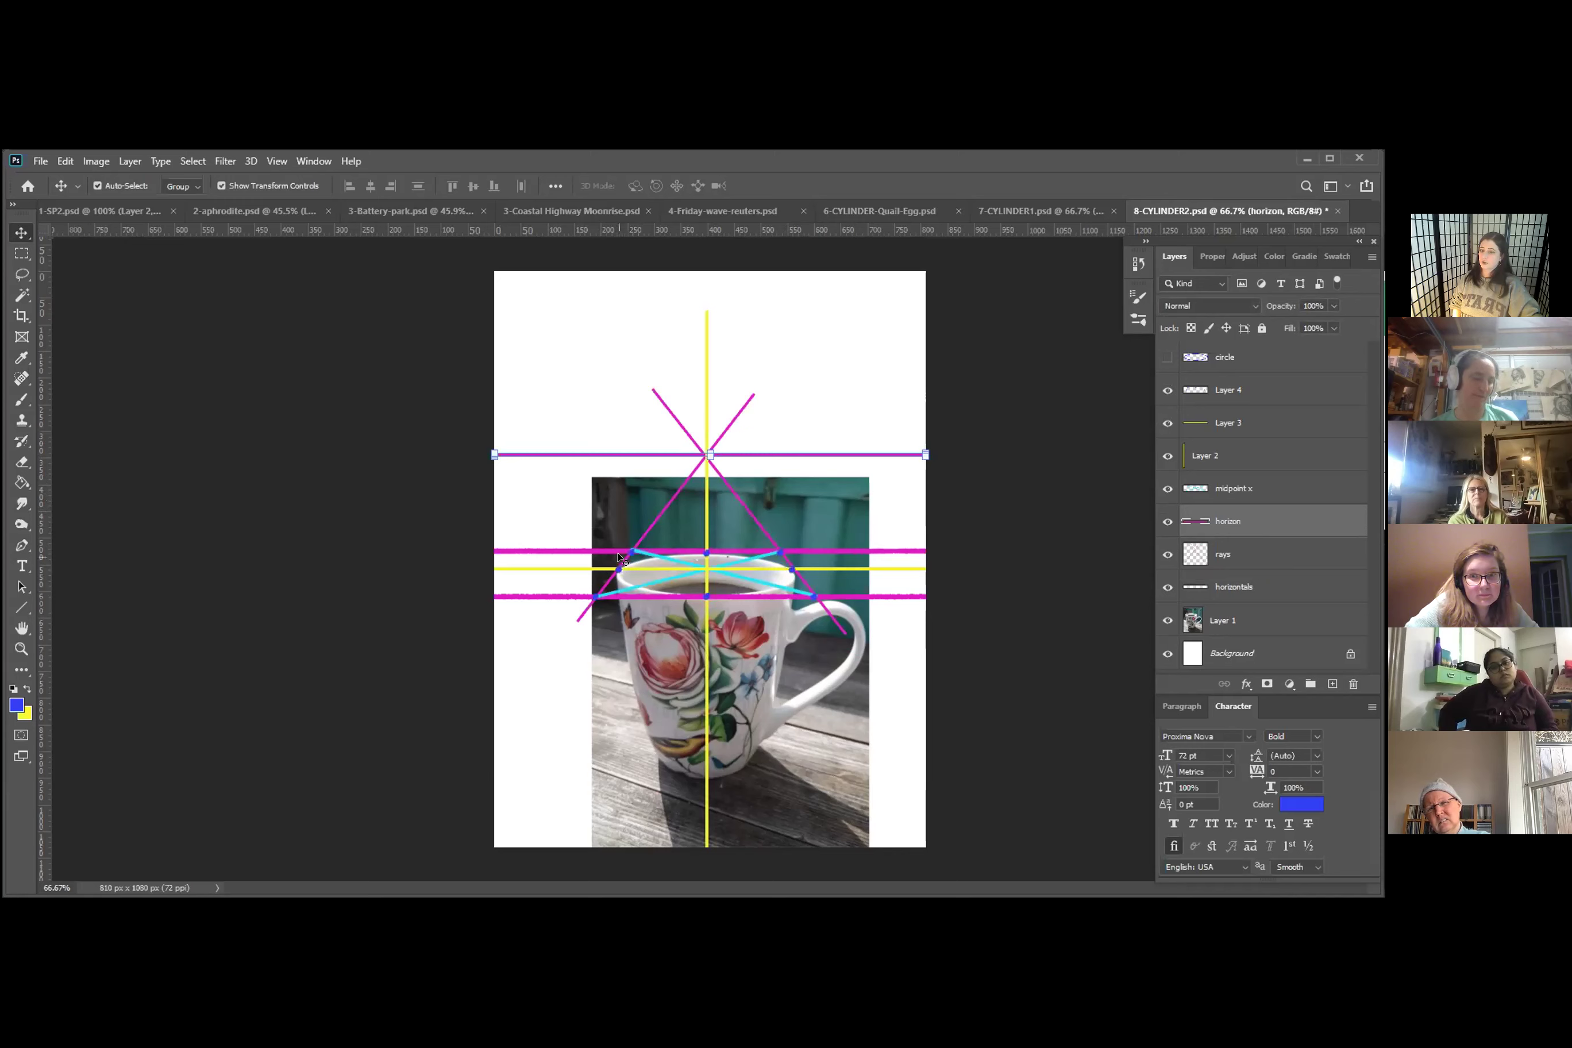
{"action": "left_click", "coordinate": [1166, 357]}
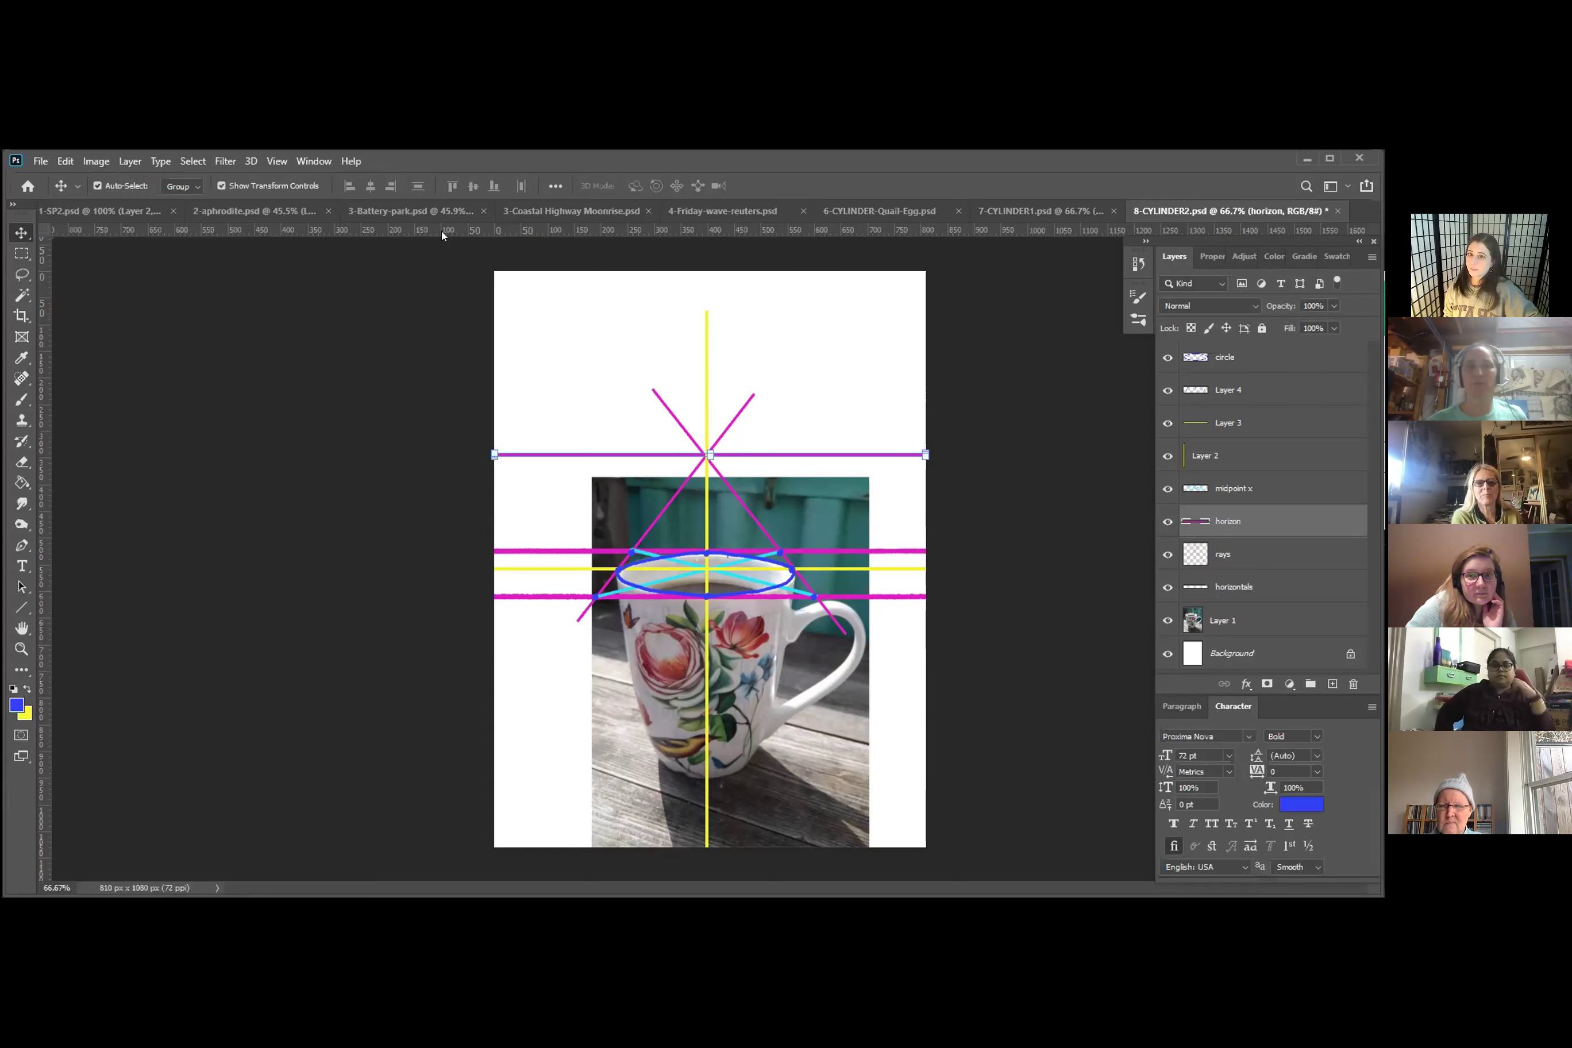
{"action": "left_click", "coordinate": [245, 414]}
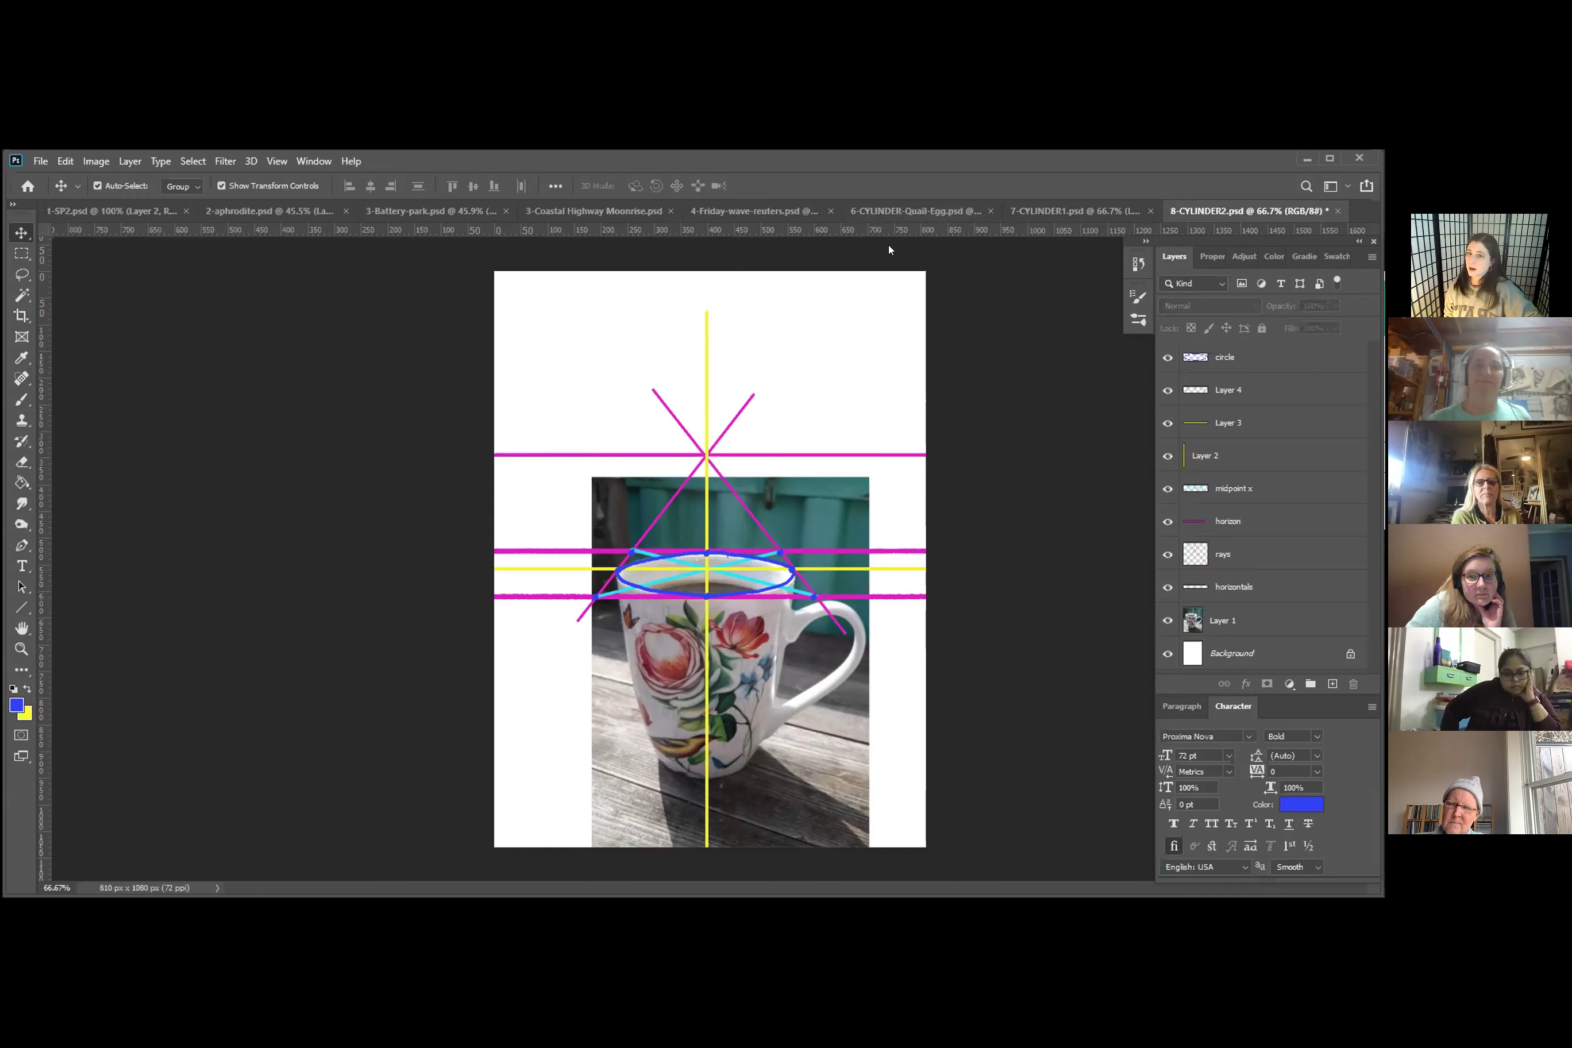